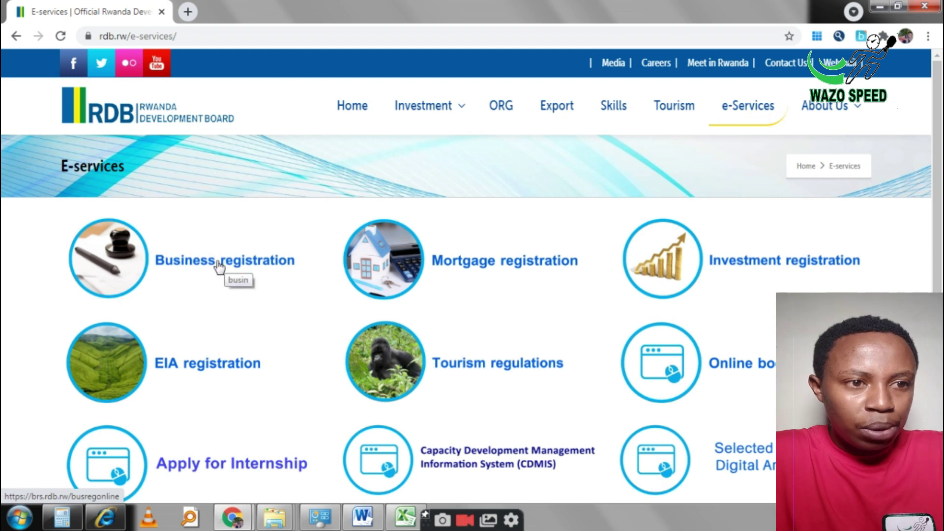
Step: Open Business registration and choose Register Here to create a new online user
click(241, 261)
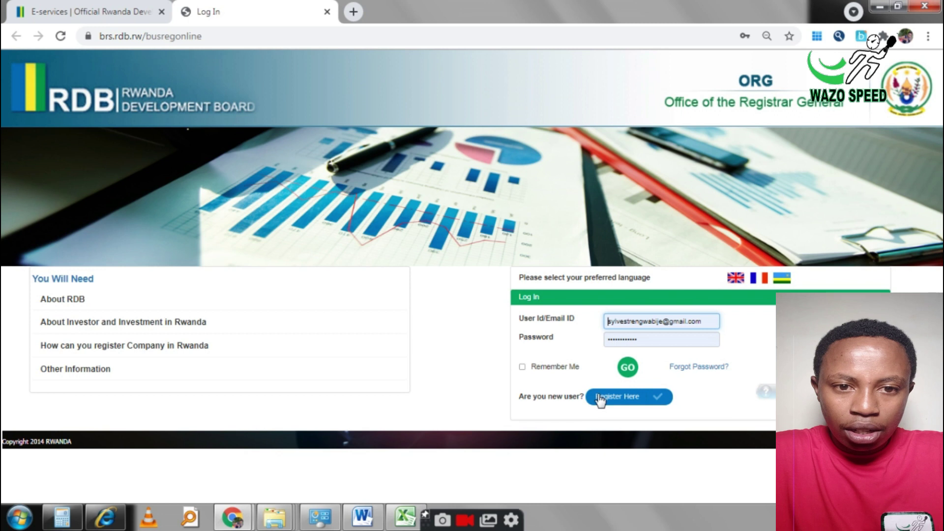
click(616, 399)
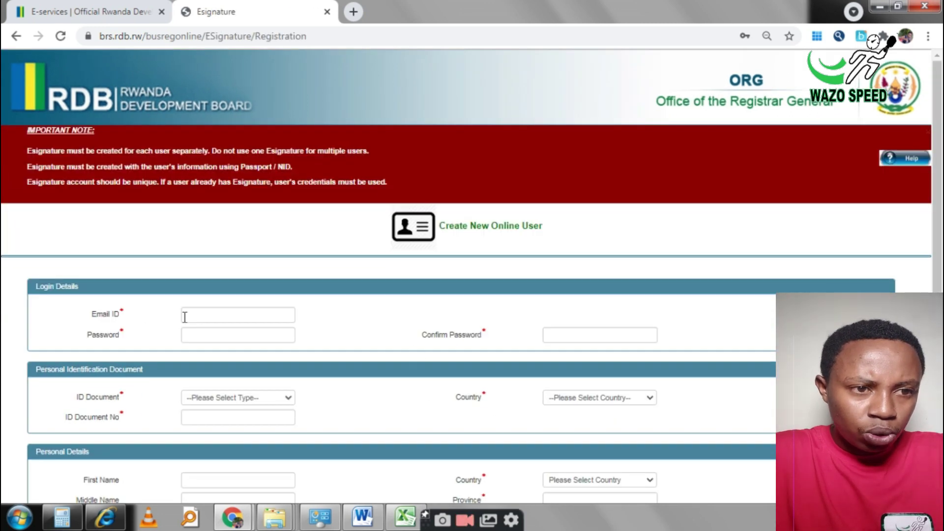
Step: Enter the user's email address and account password in the login details
click(189, 316)
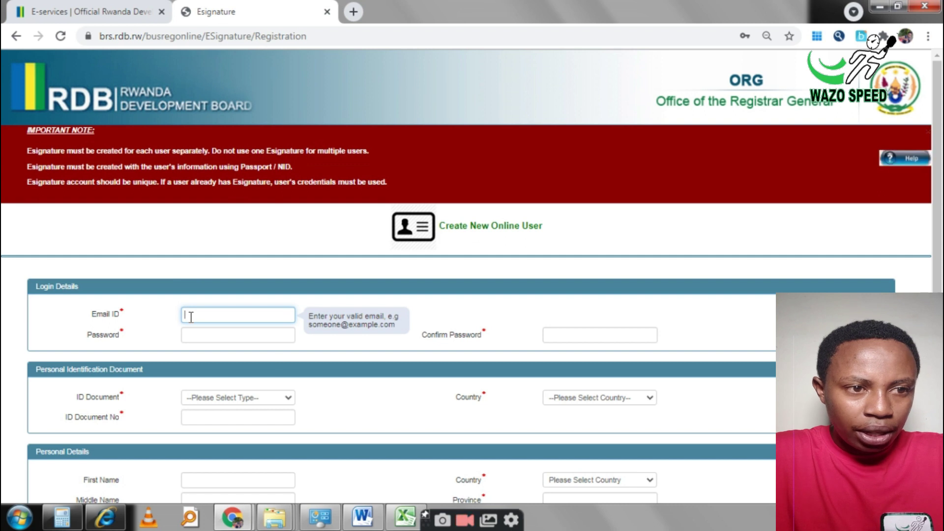
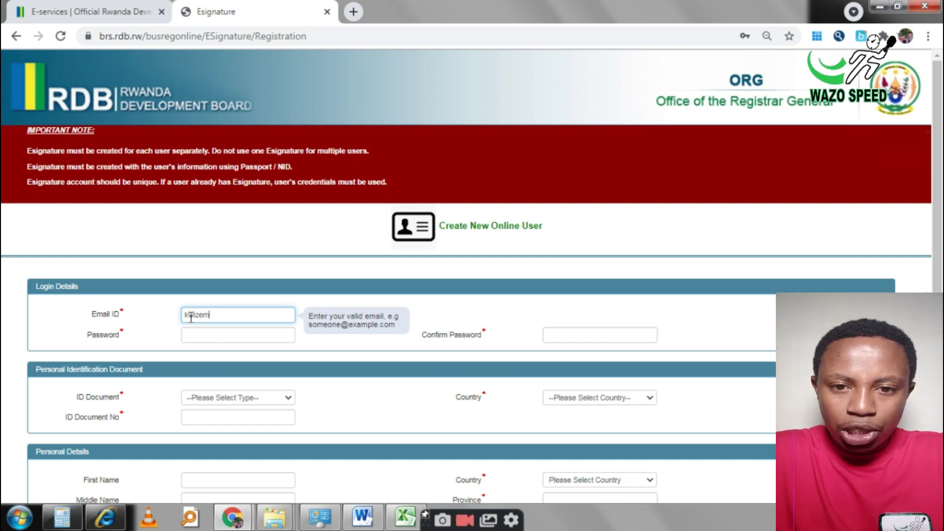
click(206, 334)
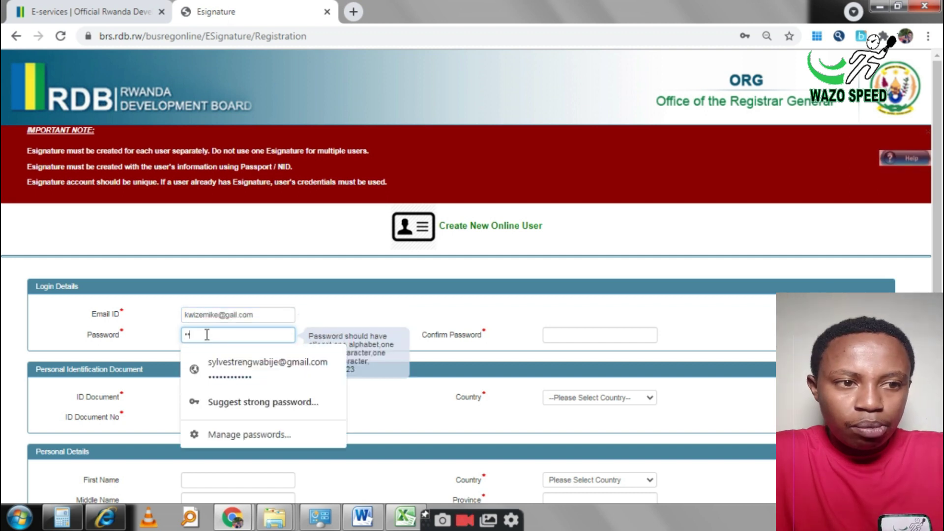
text(3)
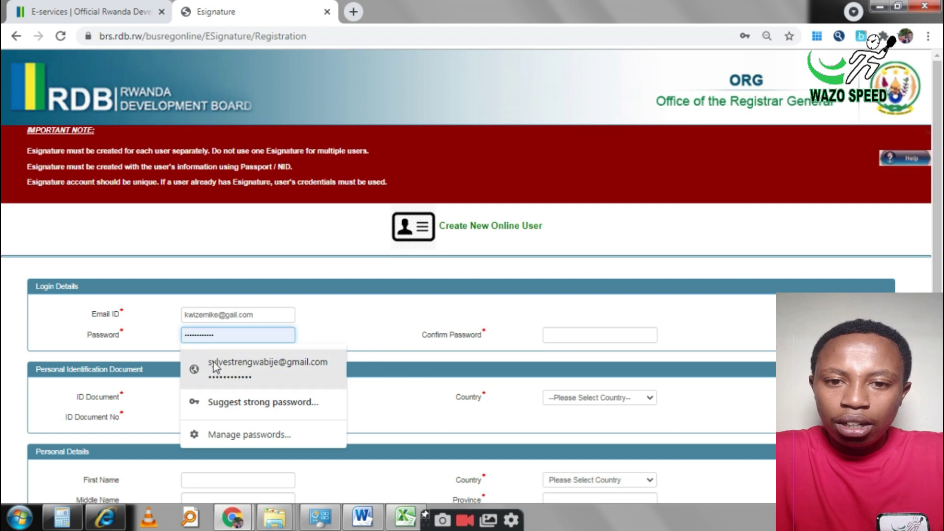
click(319, 341)
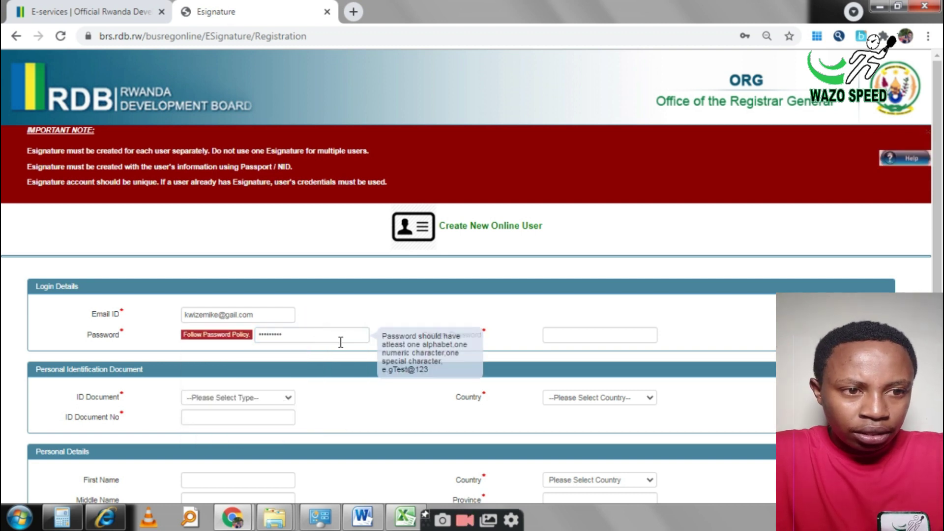
Step: Choose NID as the ID document, enter the national ID number and fetch the personal details
click(260, 402)
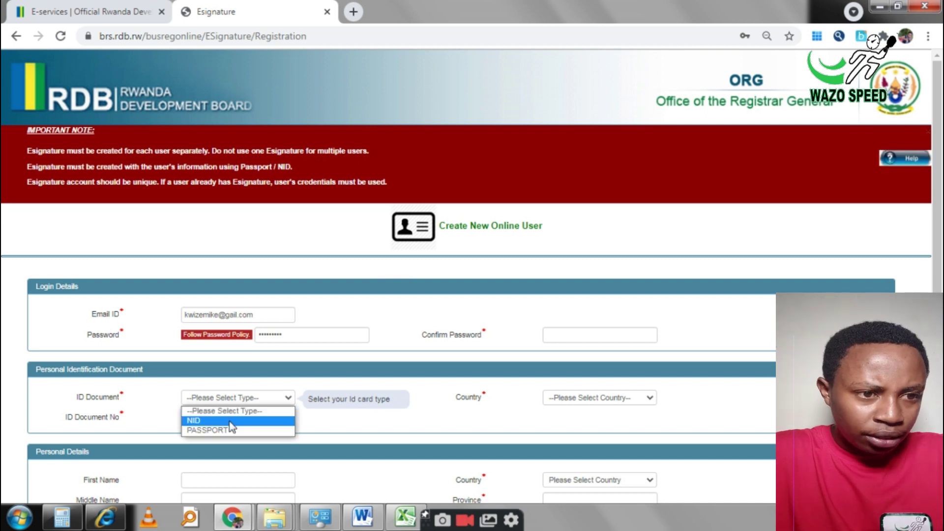
click(230, 420)
click(230, 421)
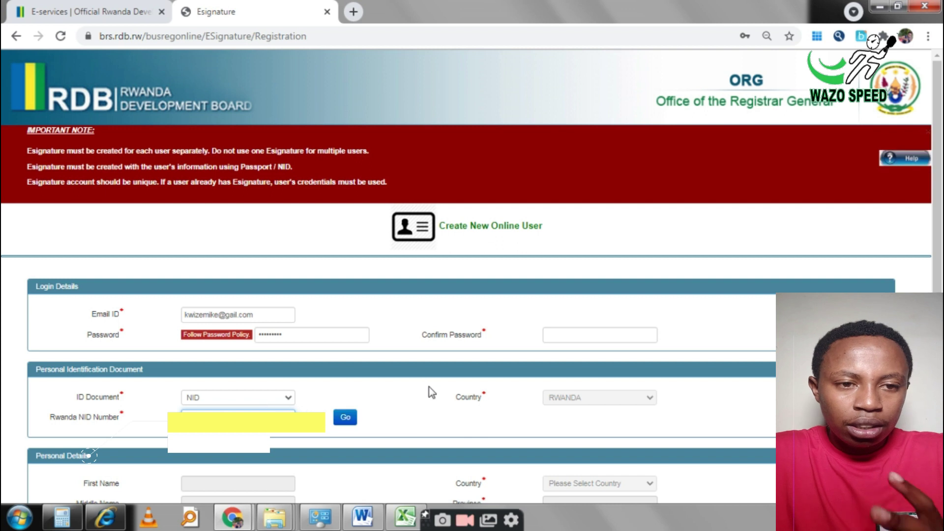
click(344, 419)
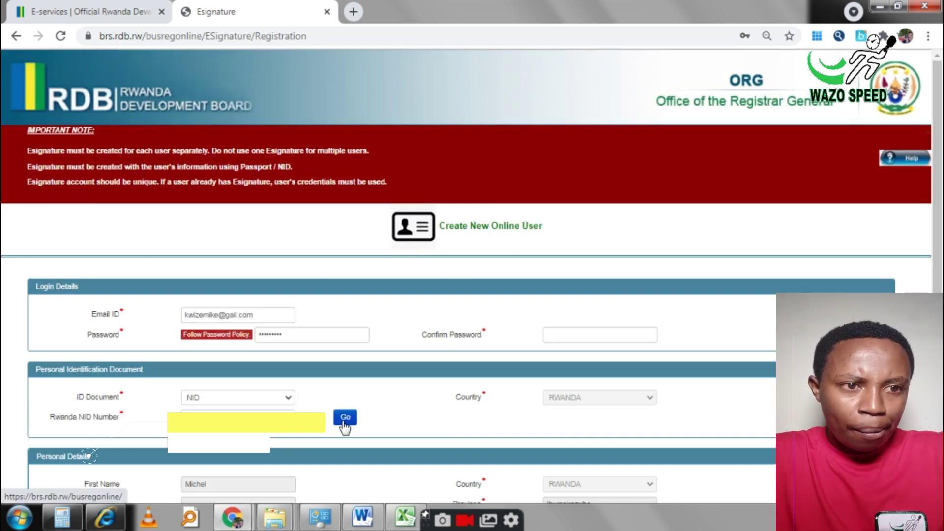
scroll(345, 426, down, 1)
scroll(89, 455, down, 6)
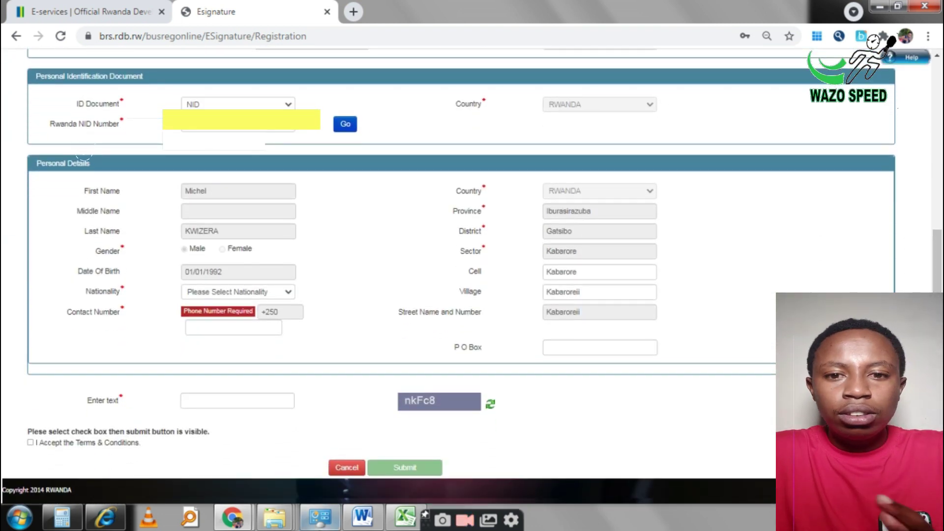
Step: Enter the contact phone number and the captcha text
click(232, 329)
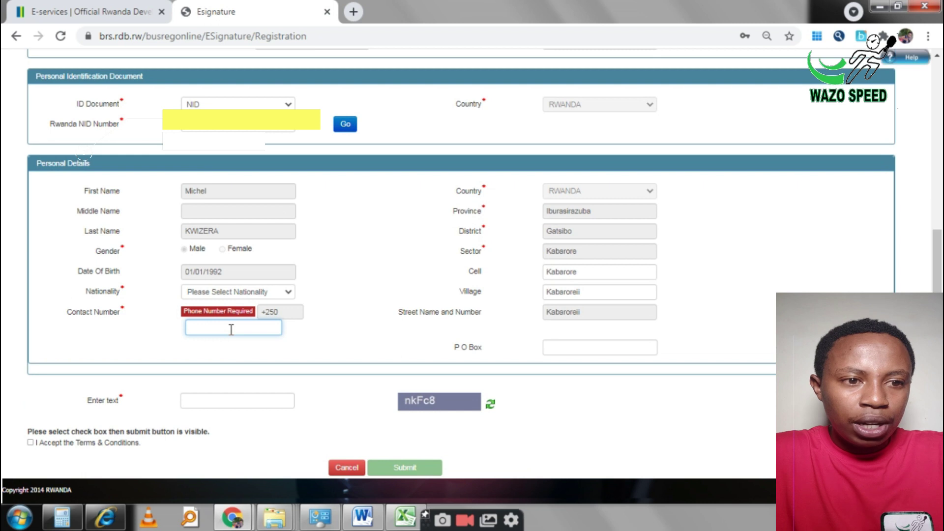
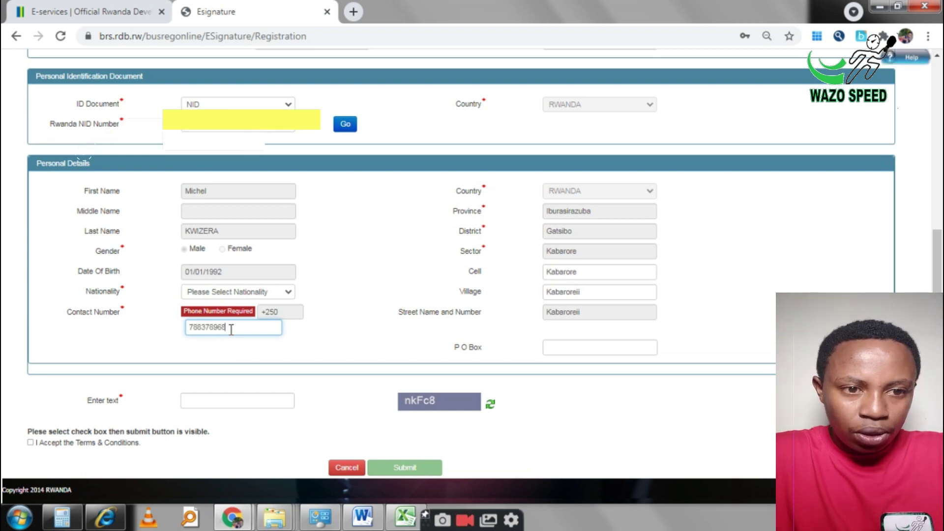
click(234, 399)
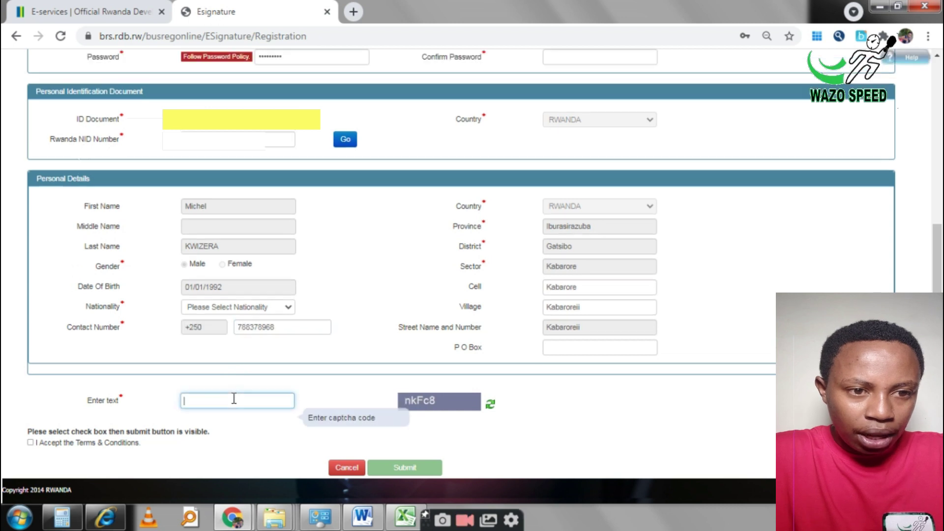
text(nk)
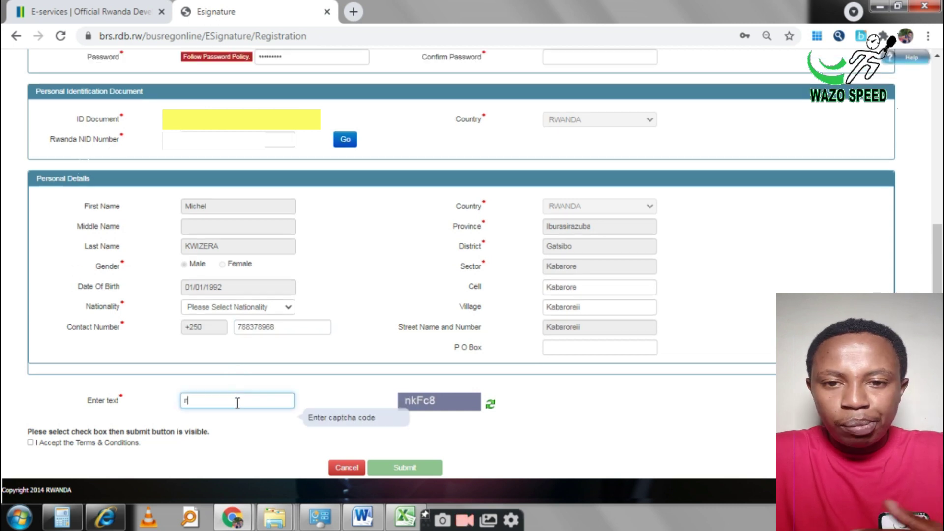
text(Fc8)
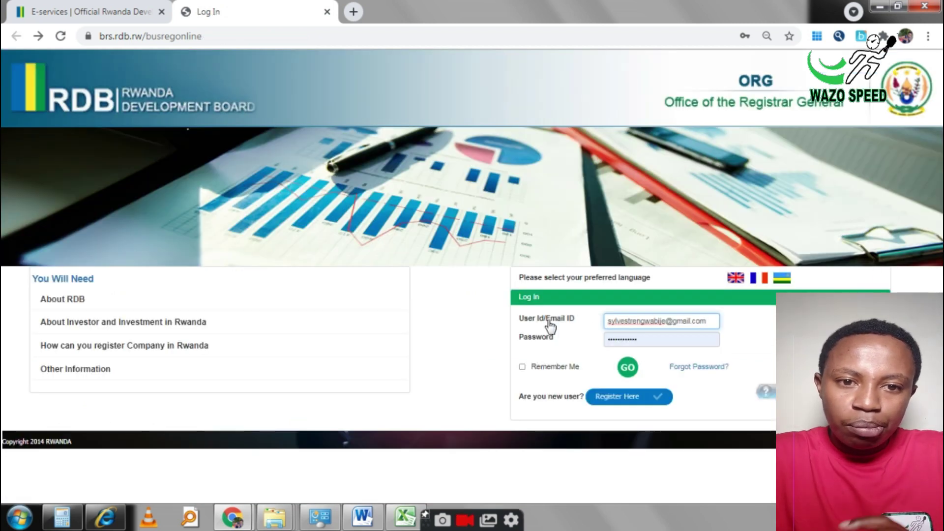
Step: Log in to the registration portal with Remember Me ticked
click(522, 367)
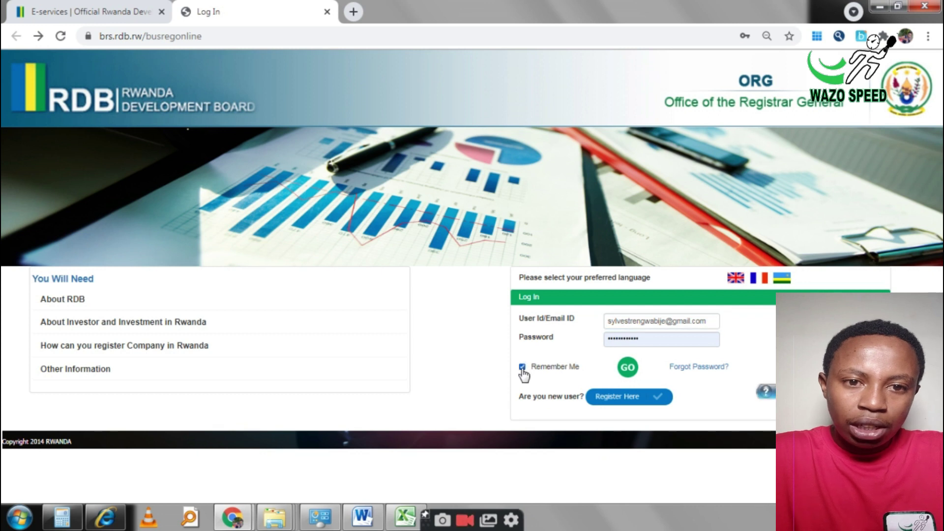
click(629, 372)
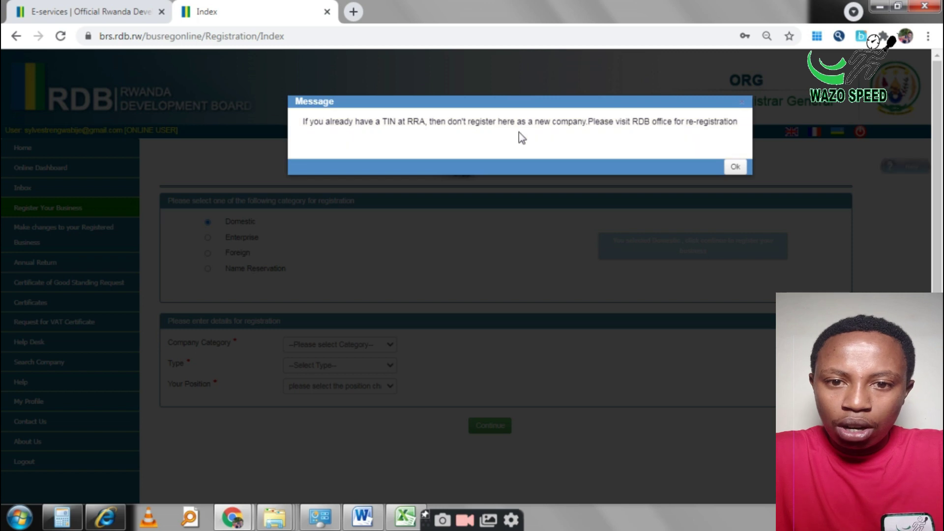
Step: Dismiss the TIN notice and register a Private company limited by shares as Managing Director
click(736, 169)
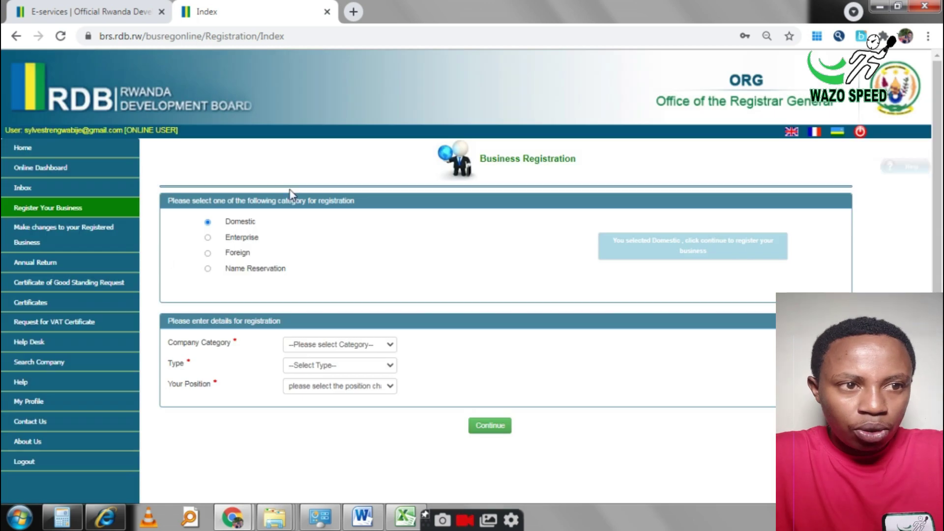
scroll(824, 195, down, 1)
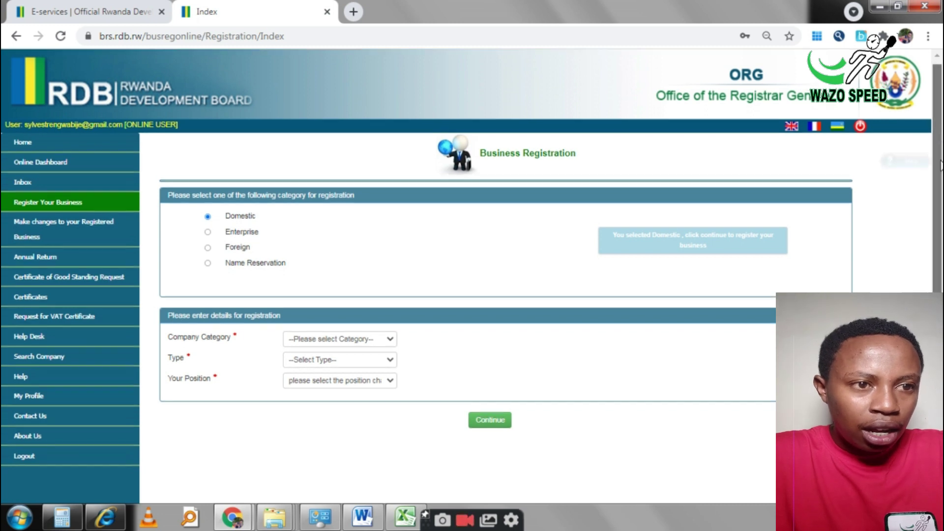
scroll(940, 153, up, 1)
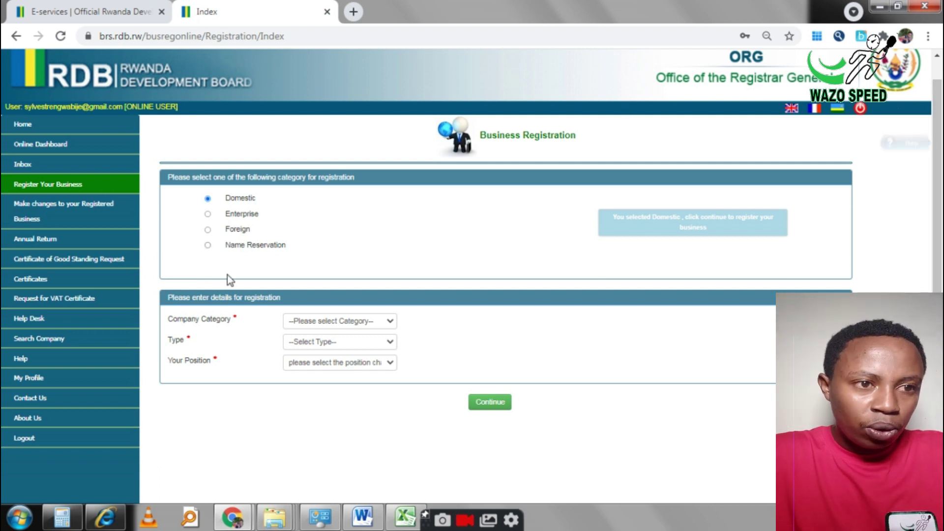
click(395, 322)
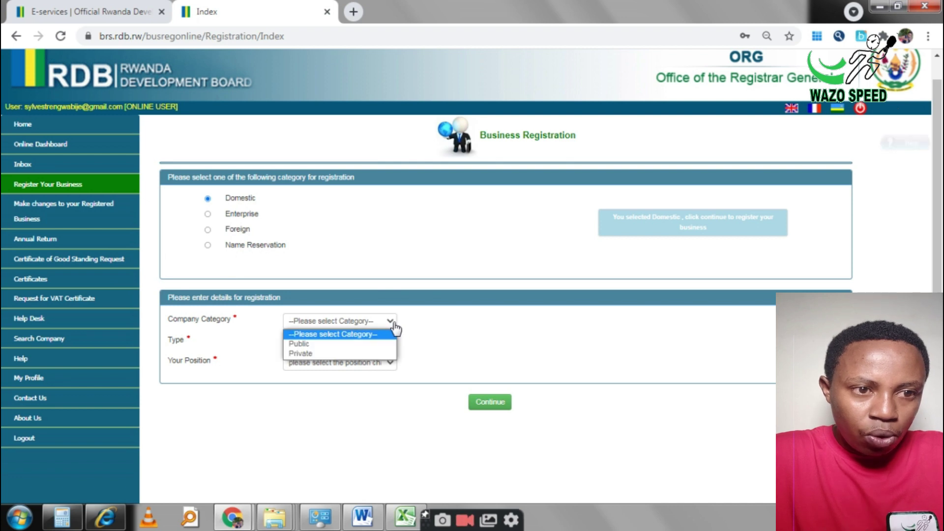
click(305, 353)
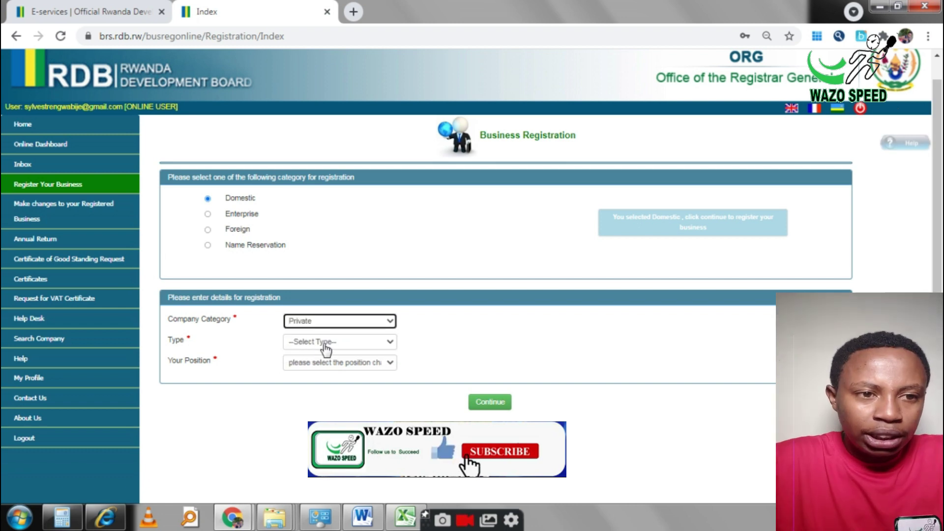
click(326, 344)
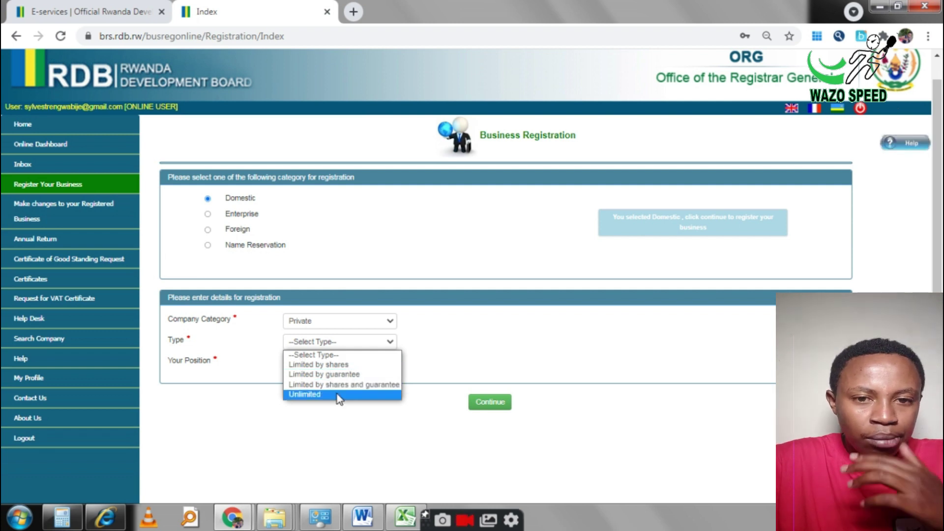
click(338, 365)
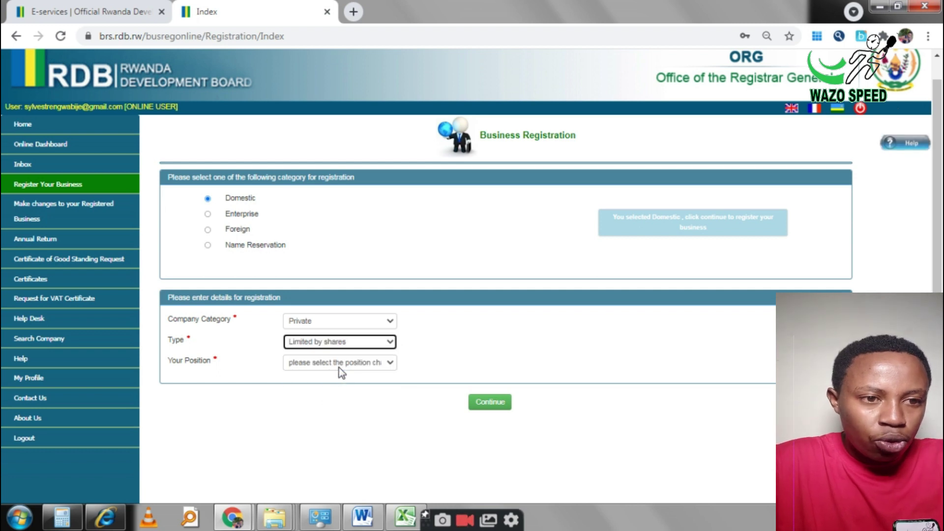
click(338, 367)
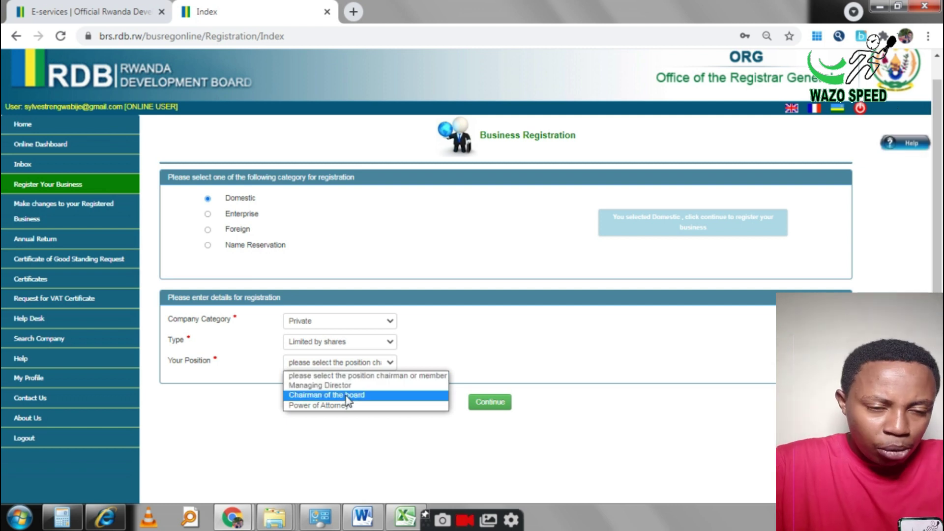
click(319, 385)
click(488, 425)
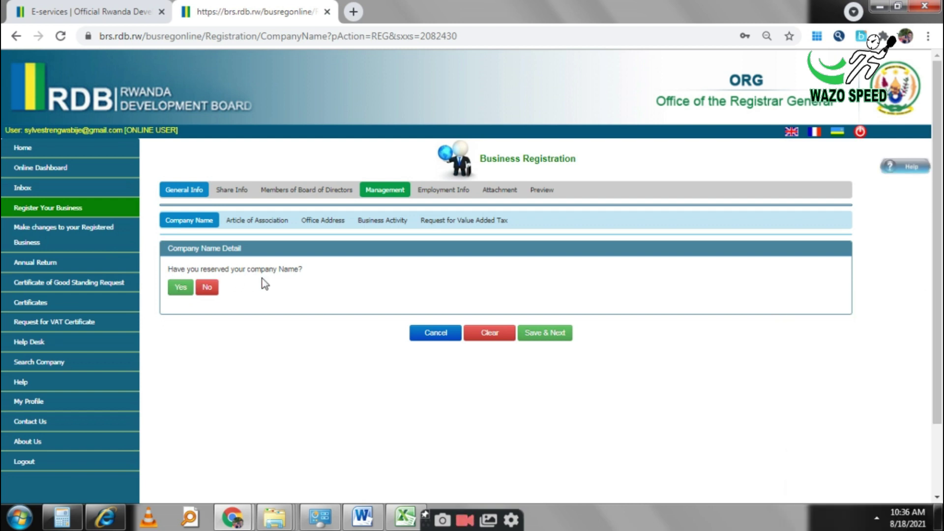
Step: Mark the name as unreserved, enter EXAMPLE COMPANY with the Ltd. abbreviation, and save
click(207, 288)
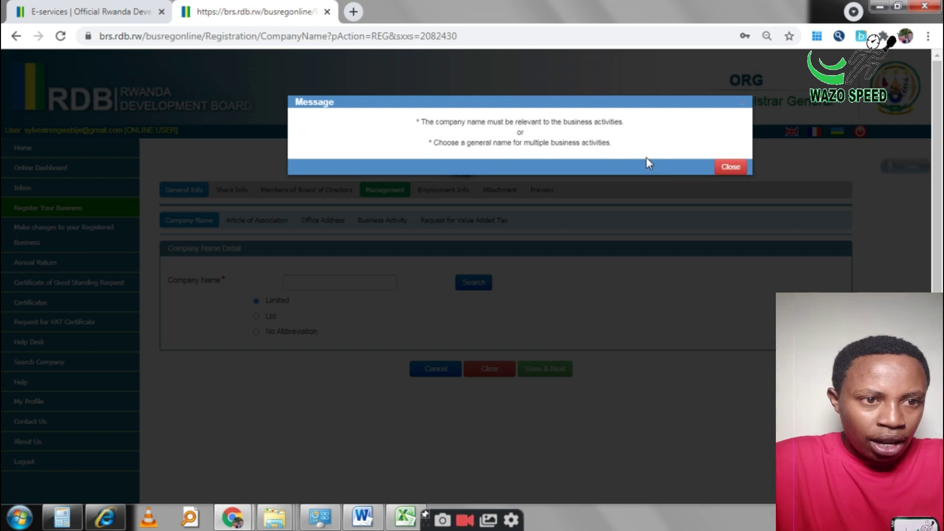
click(722, 170)
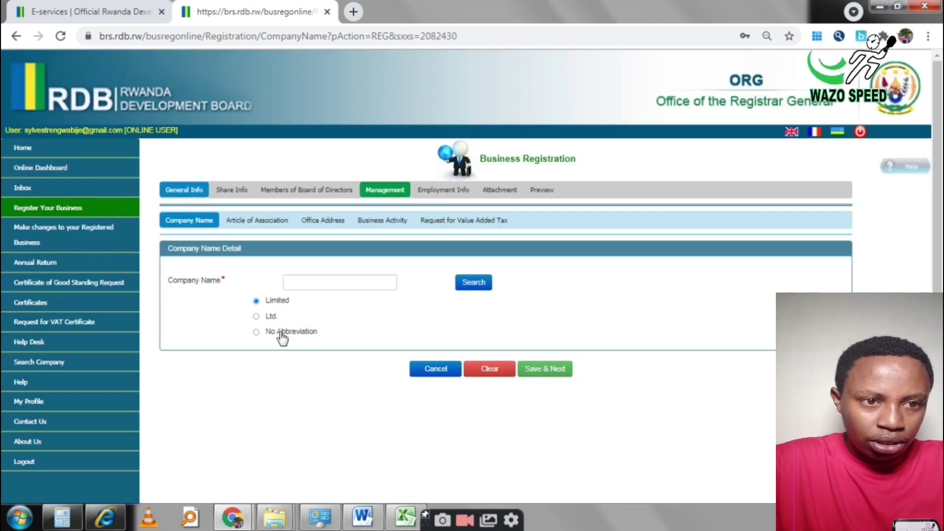
click(376, 283)
text(EXAM)
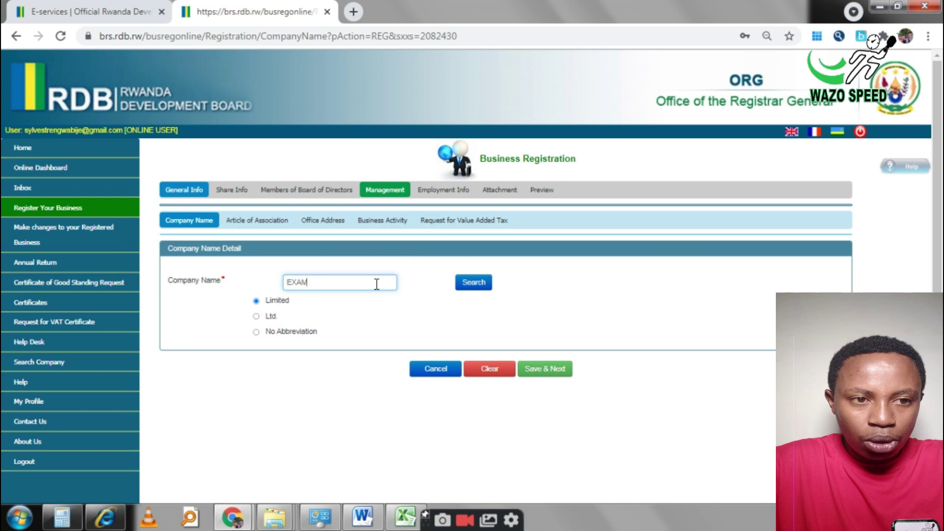
text(PLE COMPANY)
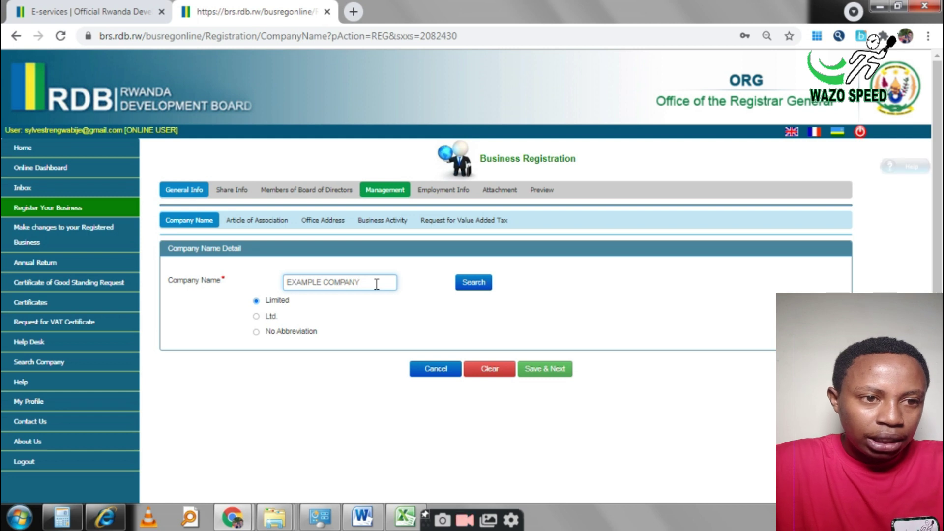
click(256, 301)
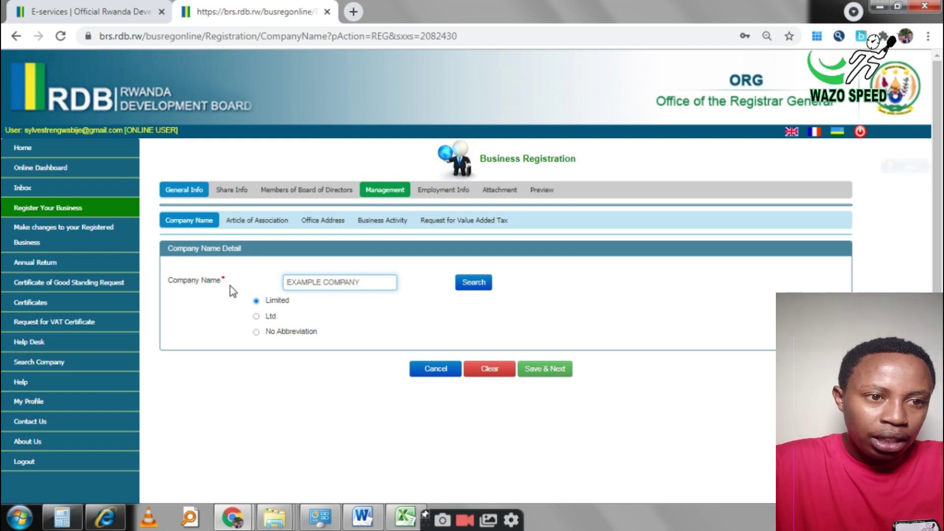
click(256, 317)
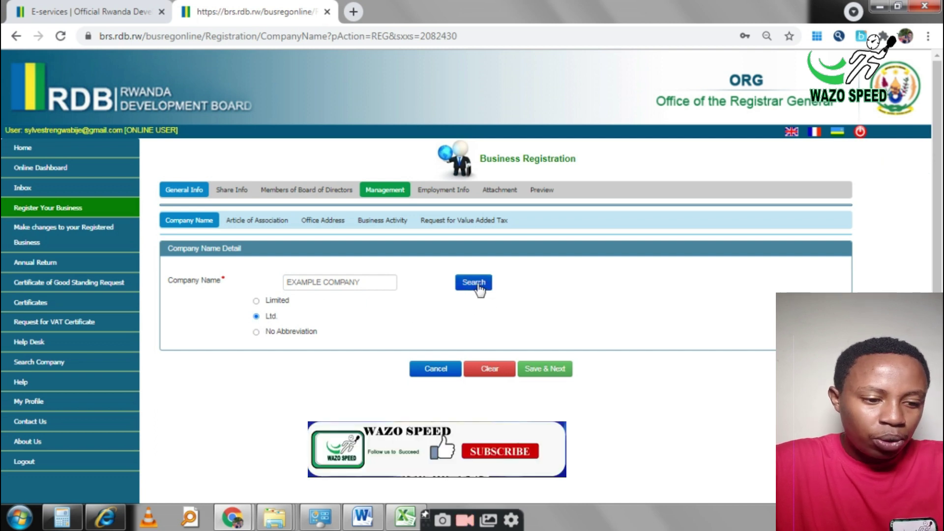
click(547, 370)
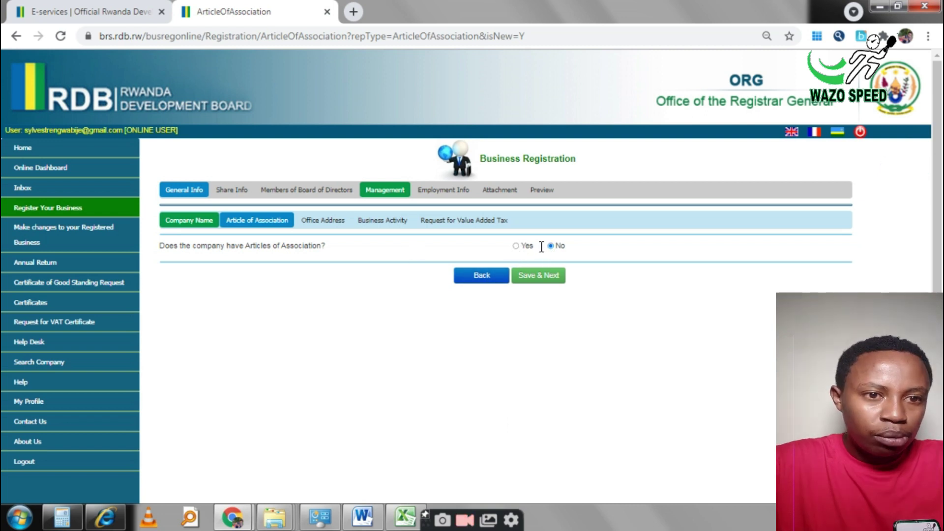
Step: Save No as the Articles of Association answer and continue
click(540, 278)
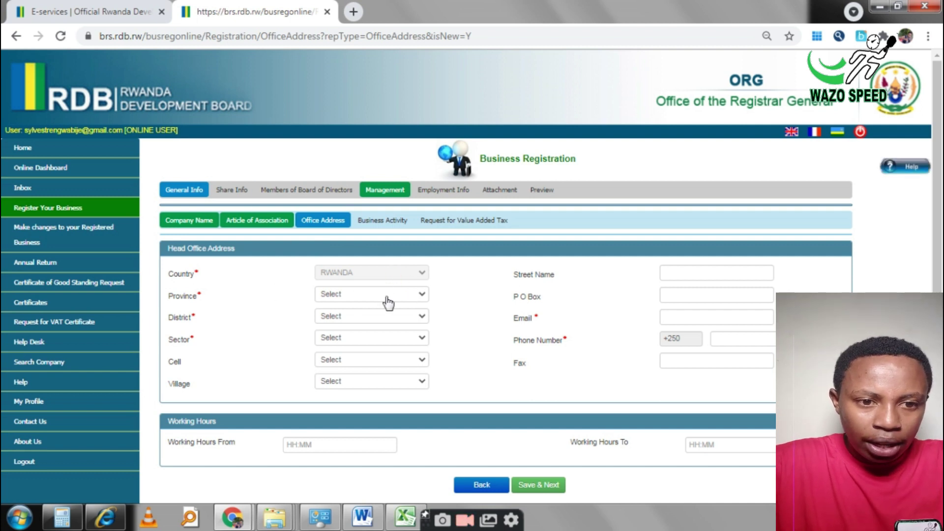
Step: Fill in the Gatsibo, Iburasirazuba head office location, email and phone, then save
click(411, 296)
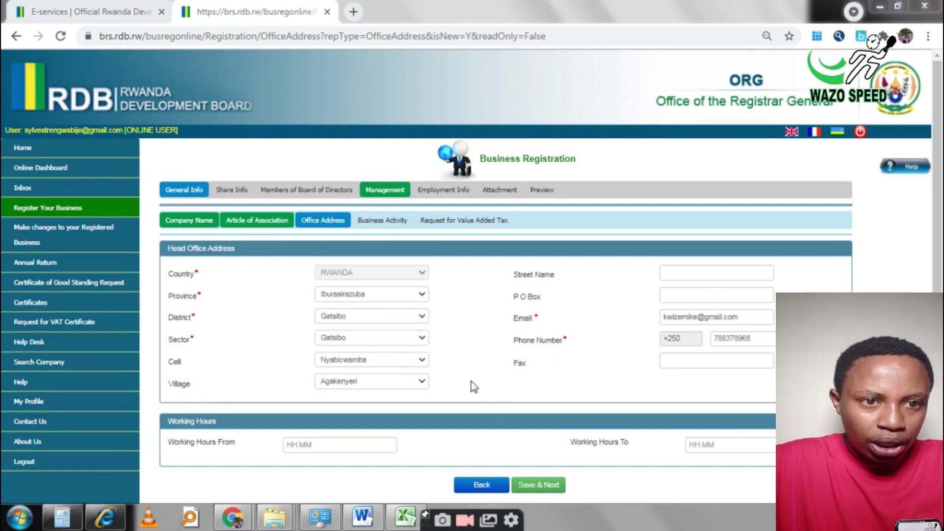
click(546, 486)
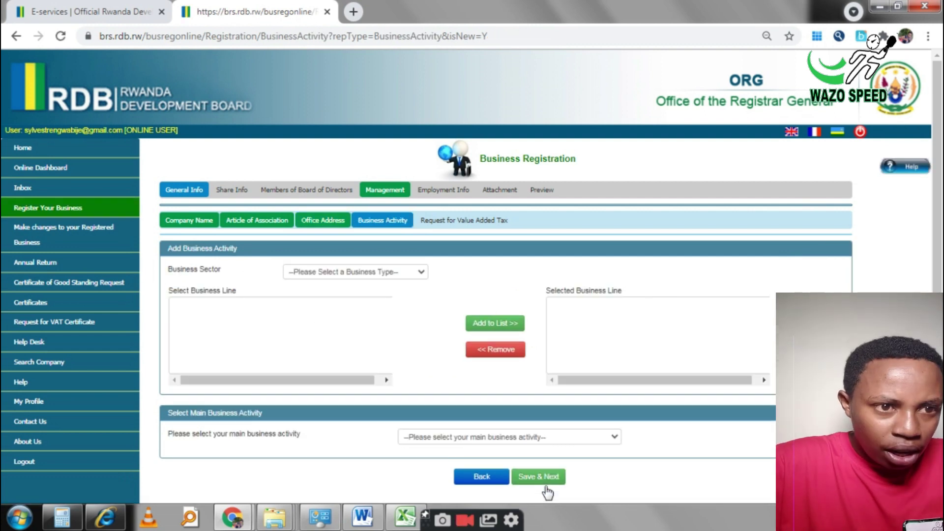
Step: Add mining lines B0510 Mining of hard coal and B0729 non-ferrous metal ores
click(419, 272)
key(l)
key(Return)
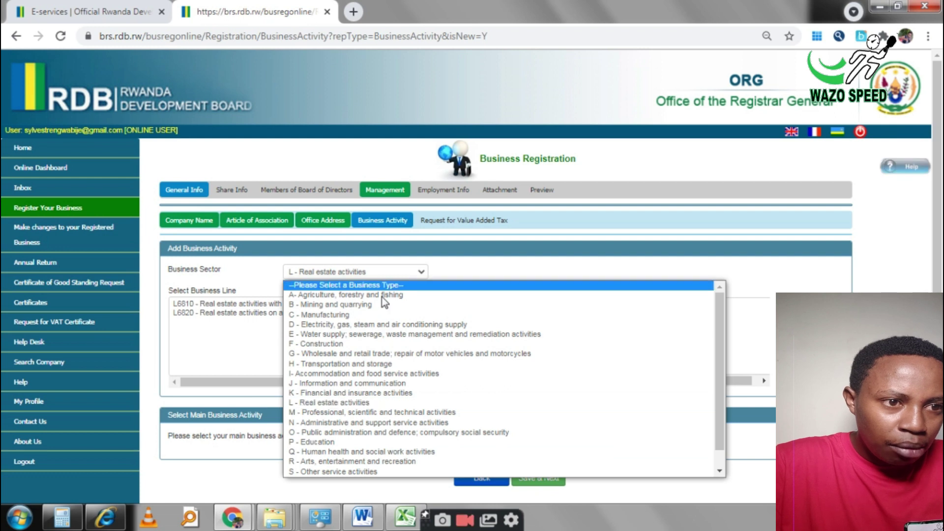
click(371, 304)
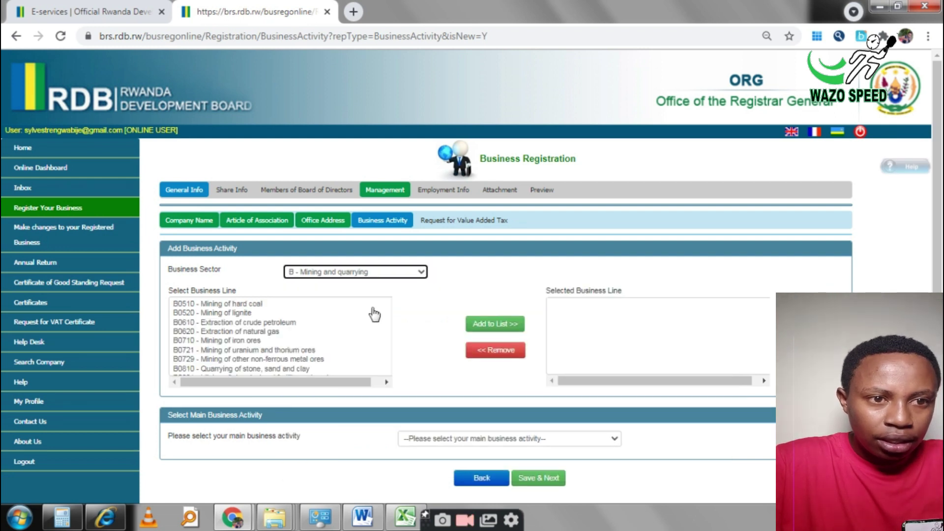
click(252, 306)
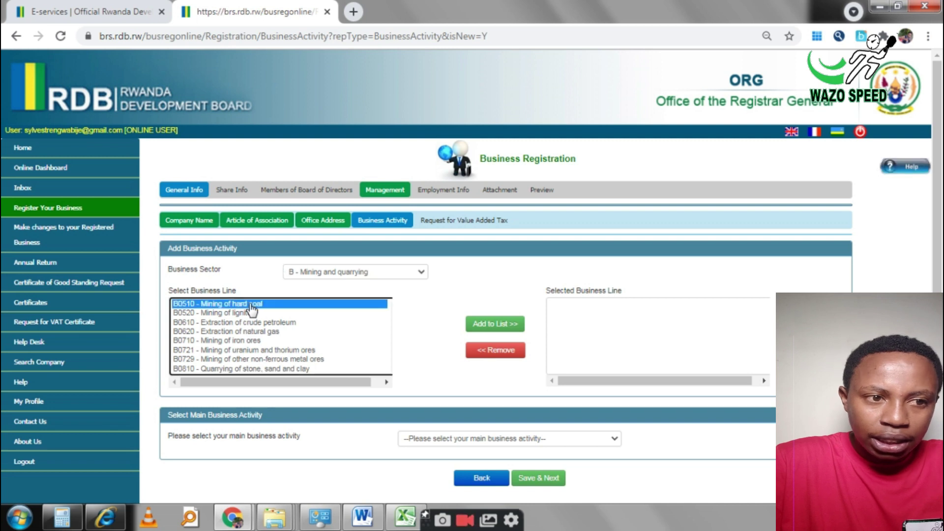
click(254, 334)
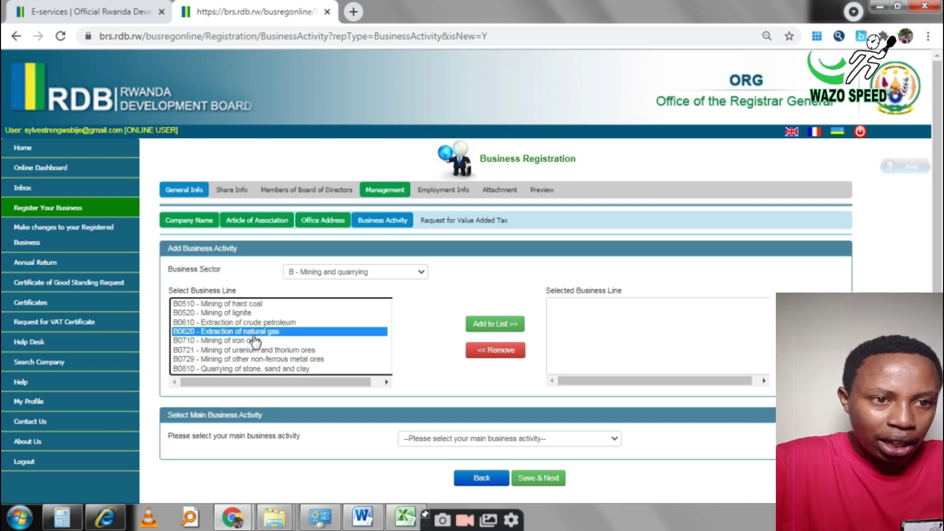
click(253, 305)
click(506, 327)
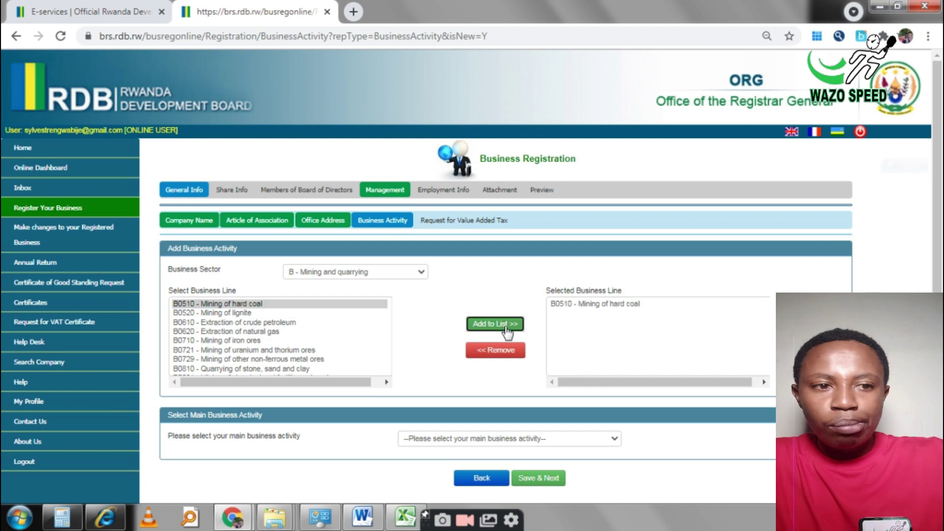
click(266, 360)
click(480, 333)
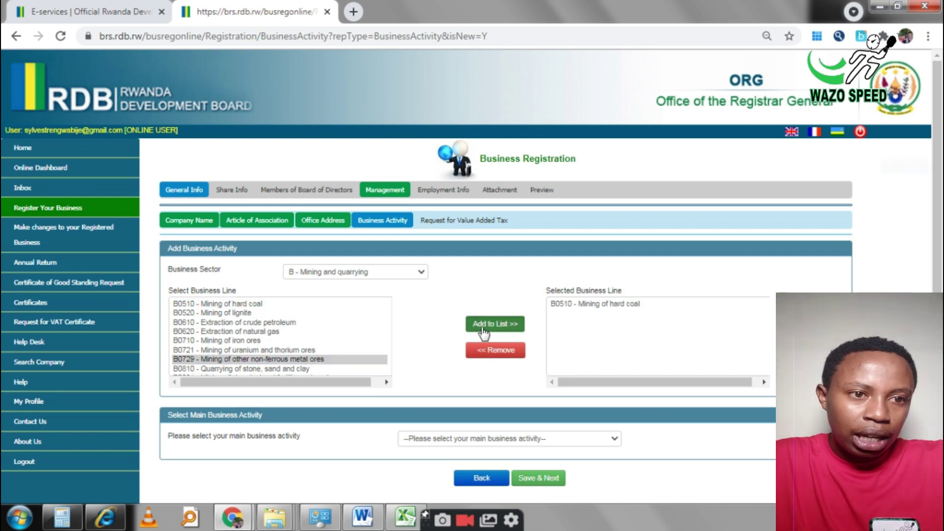
Step: Add agriculture lines A0112 Growing of rice and A0116 Growing of fibre crops
click(394, 273)
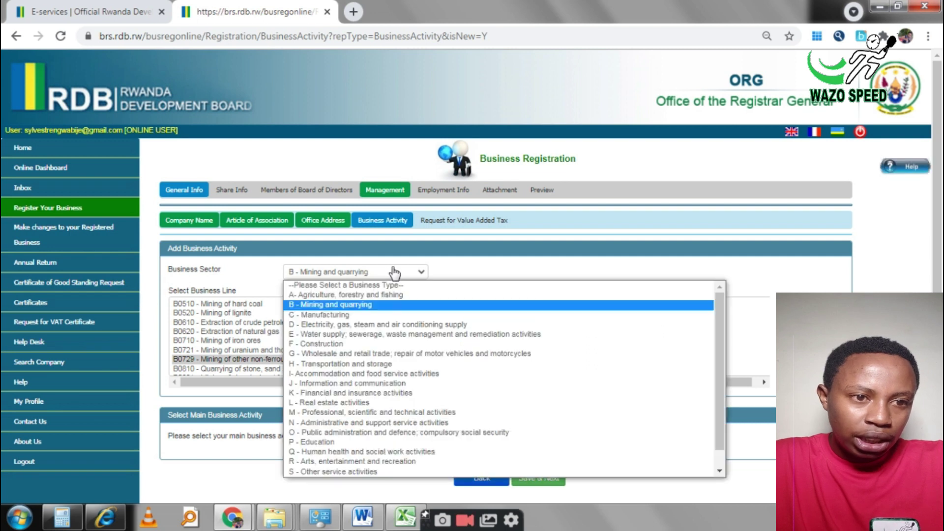
click(360, 296)
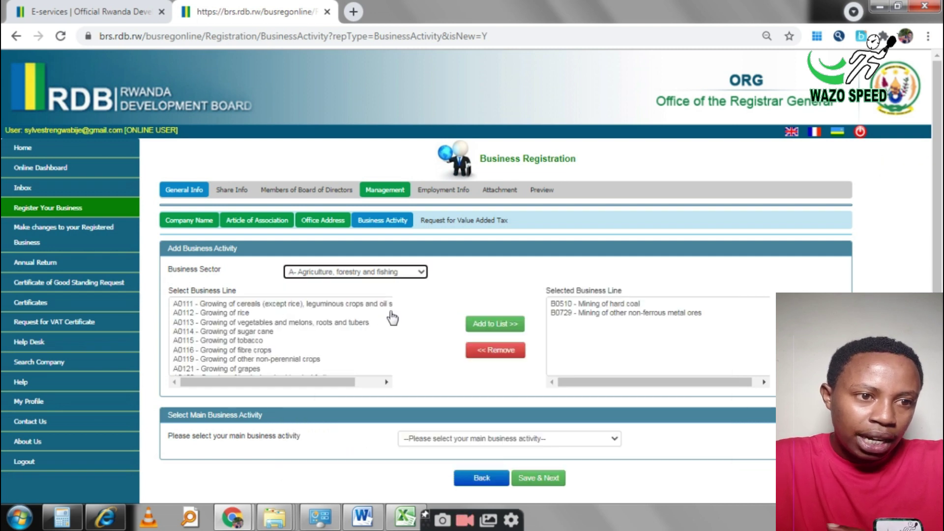
click(232, 314)
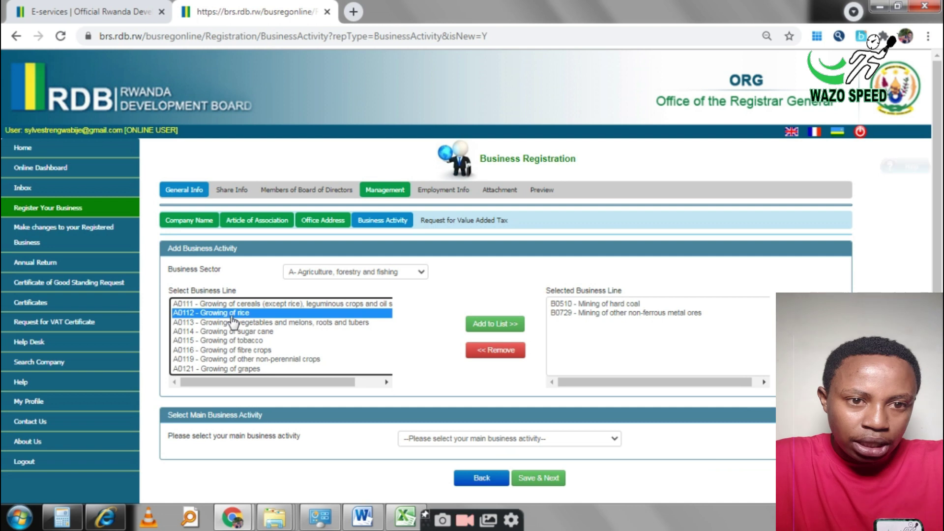
click(495, 324)
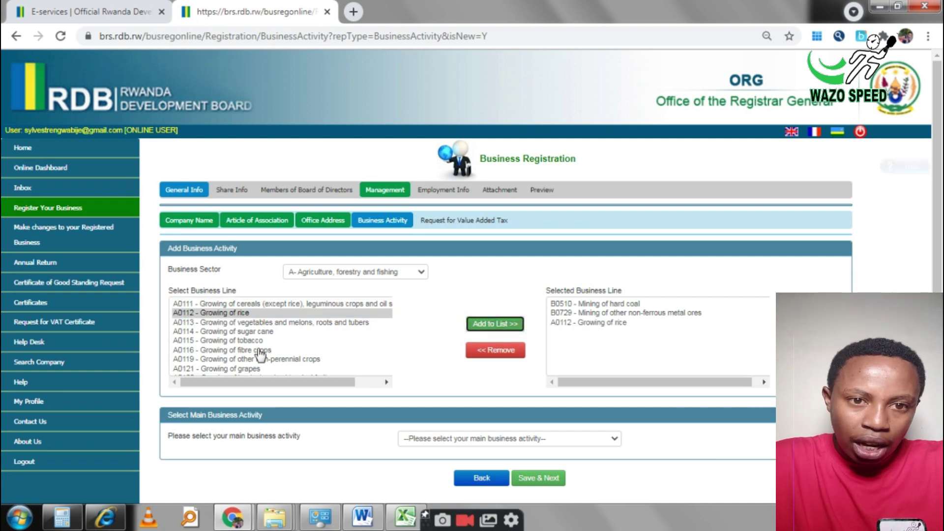
click(247, 351)
click(482, 328)
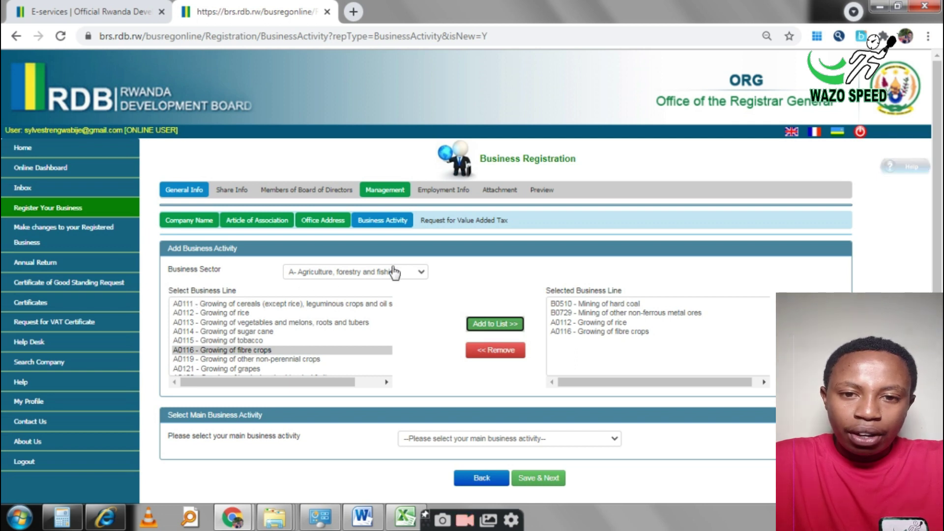
Step: Add J5820 Software publishing from the Information and communication sector
click(420, 277)
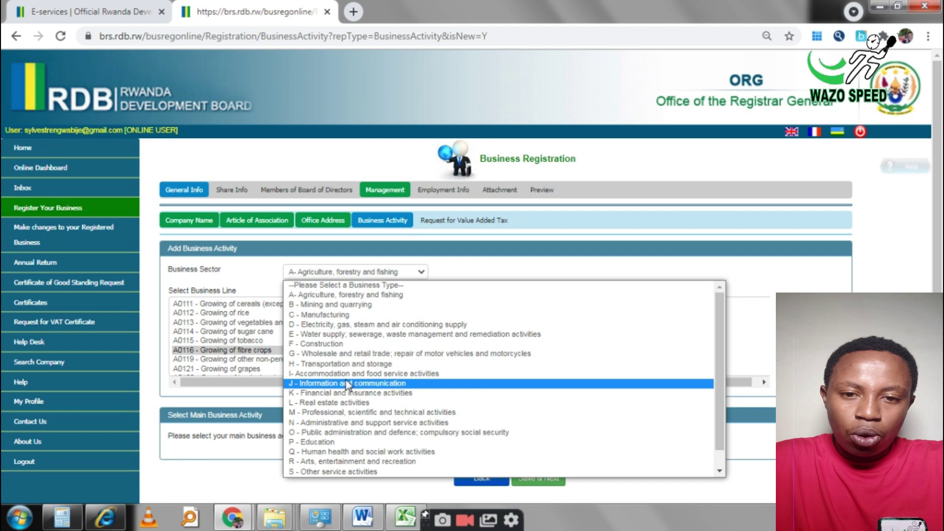
click(346, 380)
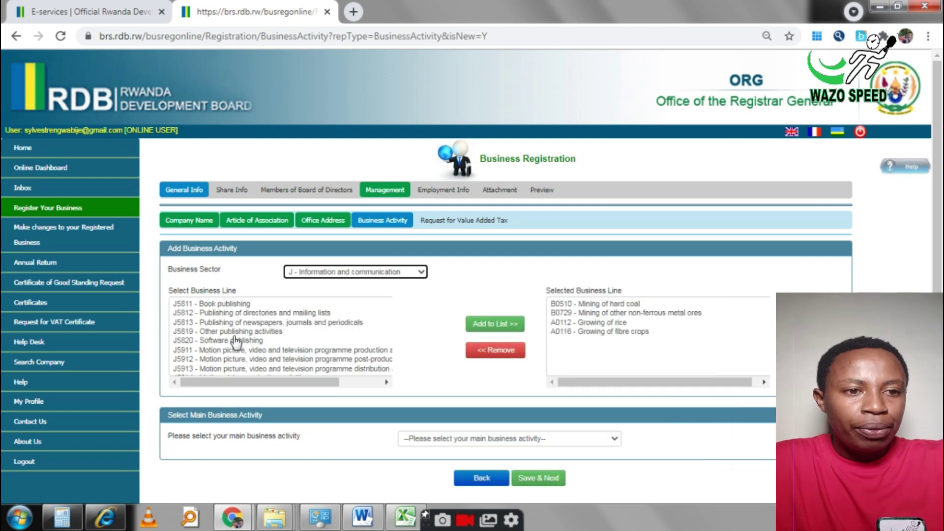
click(234, 341)
click(496, 324)
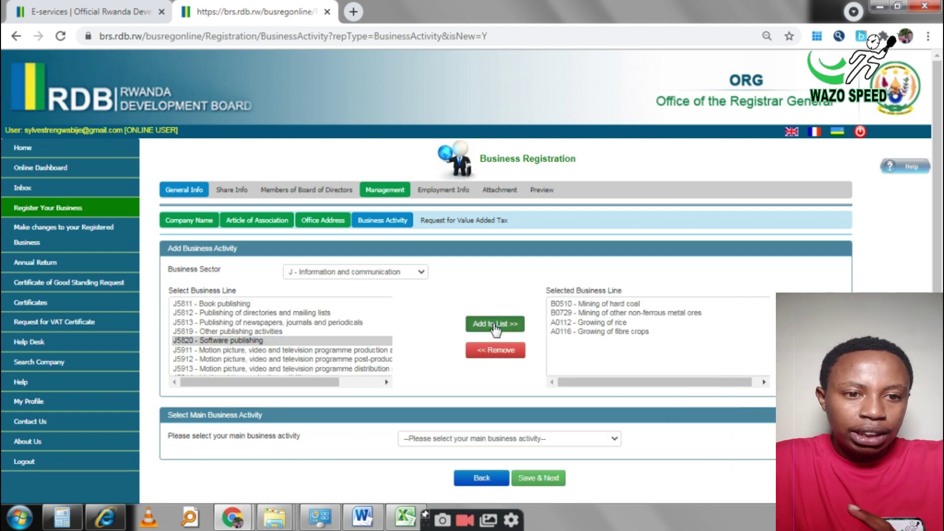
Step: Remove the B0729 and B0510 mining lines from the selected business lines
click(601, 313)
click(501, 350)
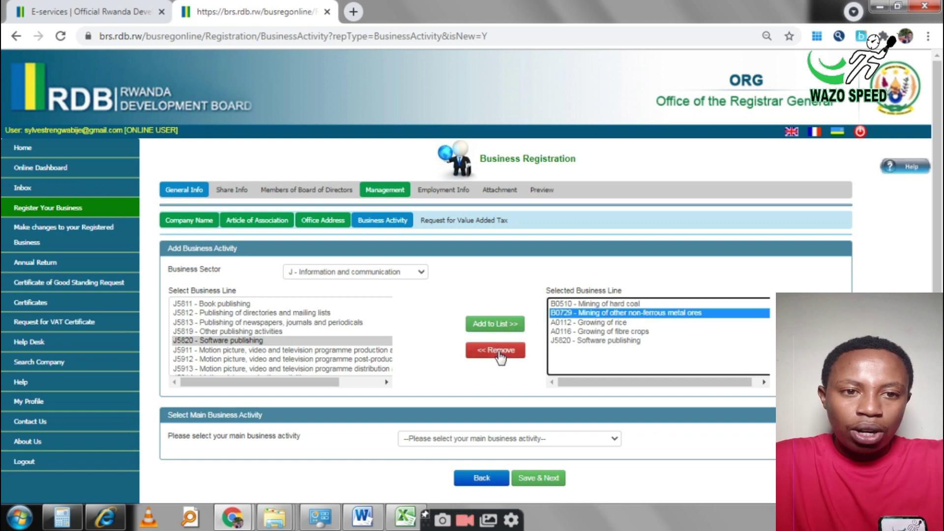
click(573, 305)
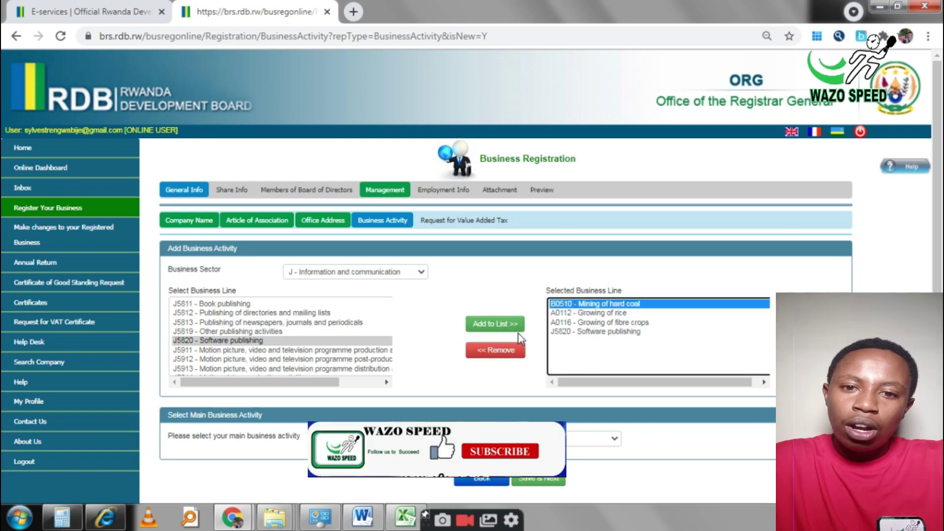
click(496, 350)
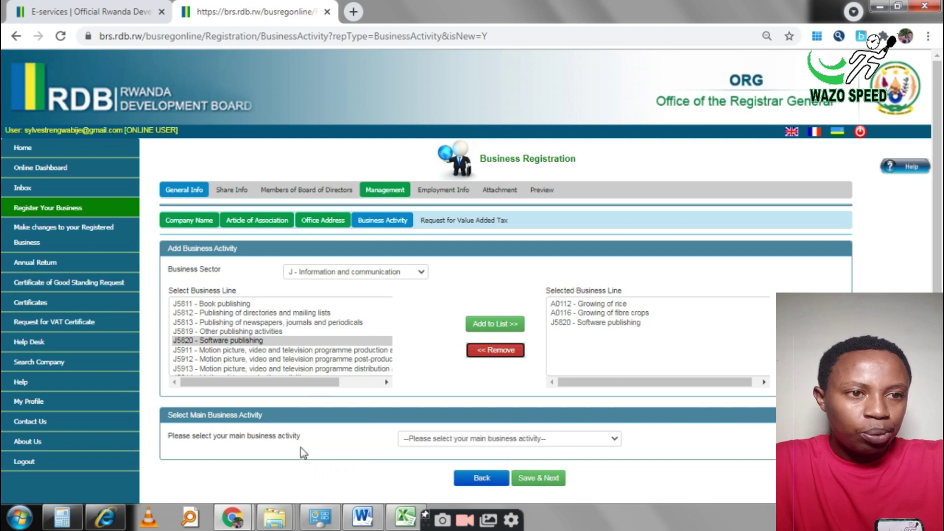
Step: Pick the main business activity and save the A0112, A0116 and J5820 business lines
click(615, 439)
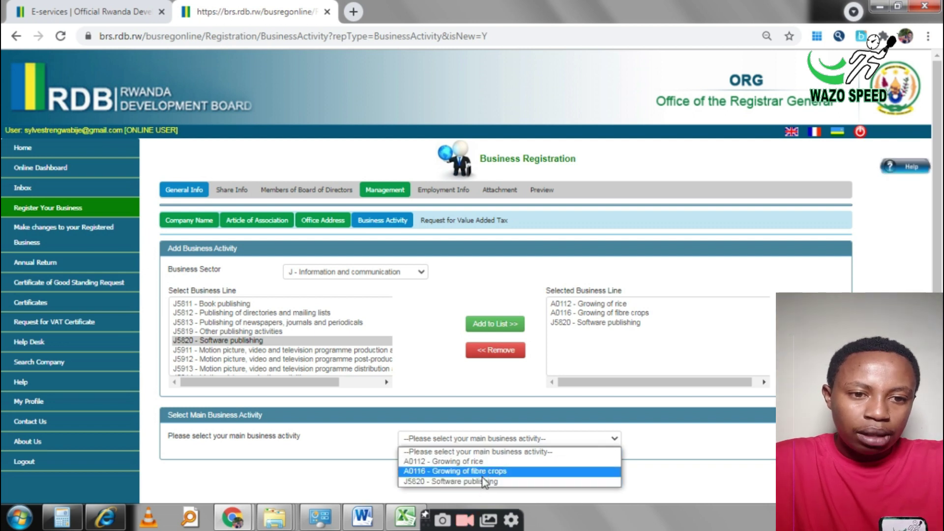
click(486, 462)
click(528, 479)
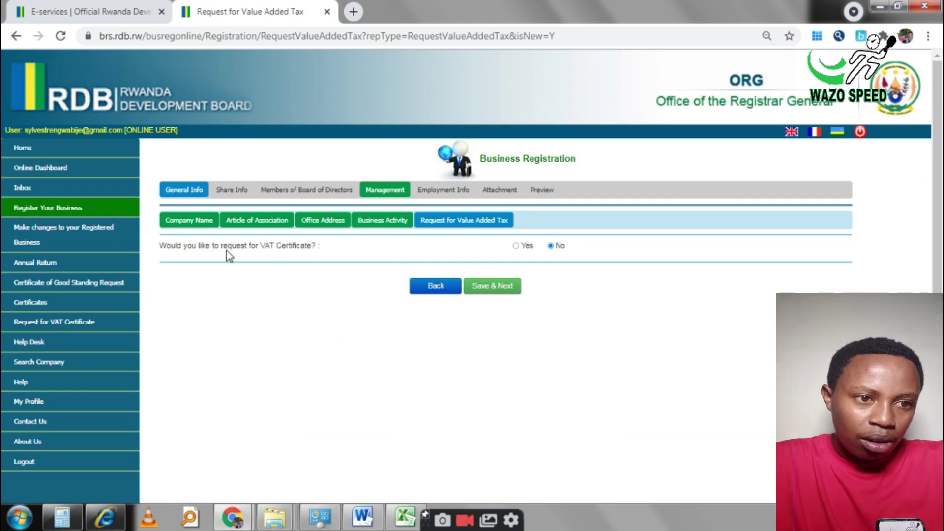
Step: Answer No to requesting a VAT certificate and save
click(516, 246)
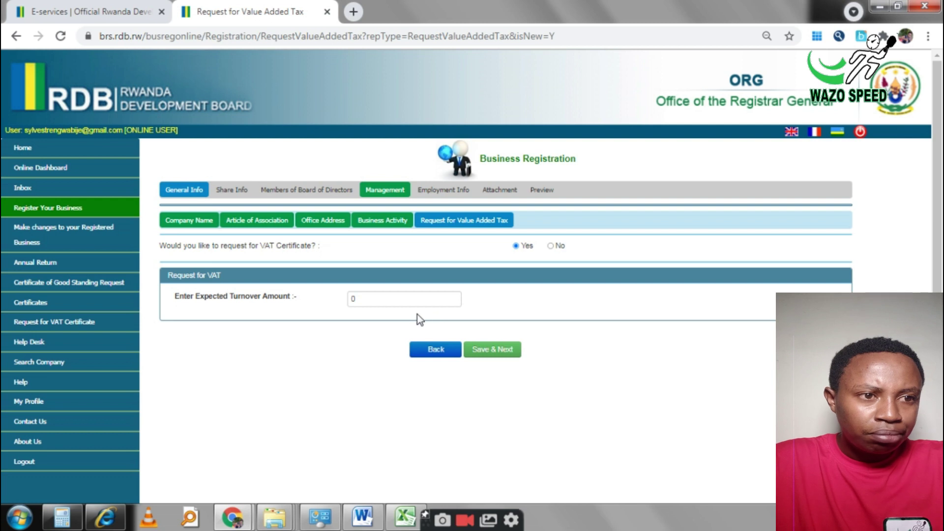
click(550, 246)
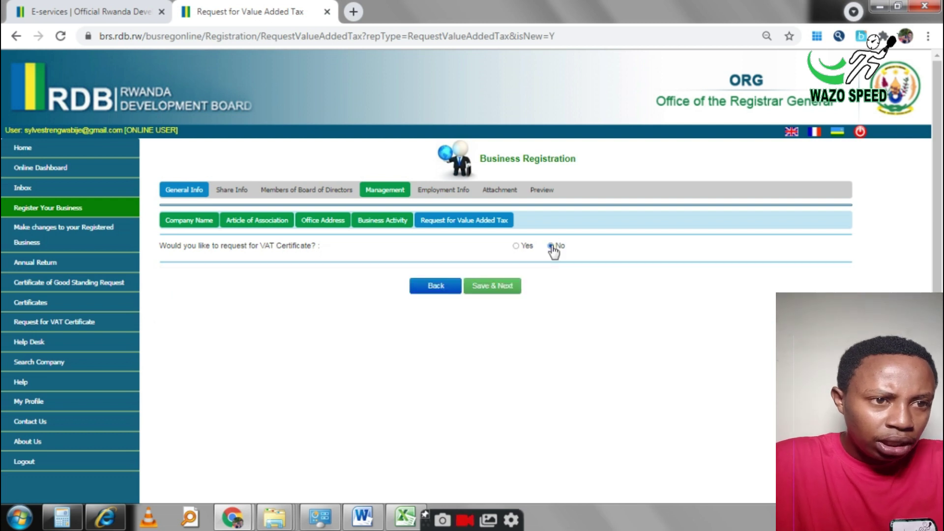
click(501, 287)
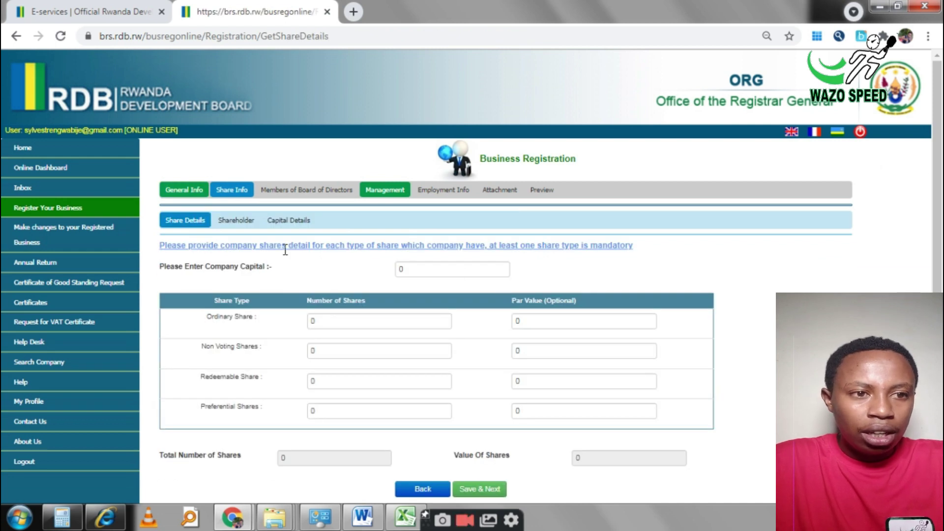
Step: Enter company capital 1000000 with 100 ordinary shares at par value 10000, then save
click(405, 265)
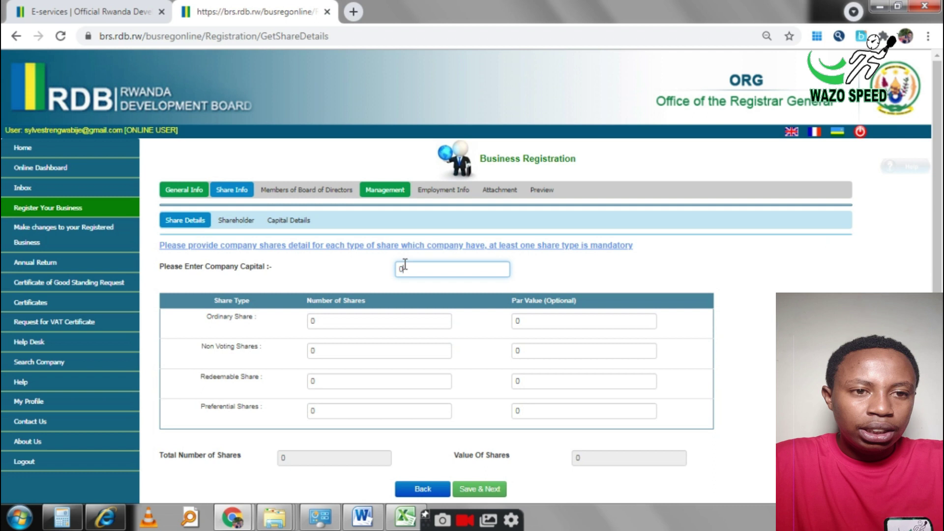
key(BackSpace)
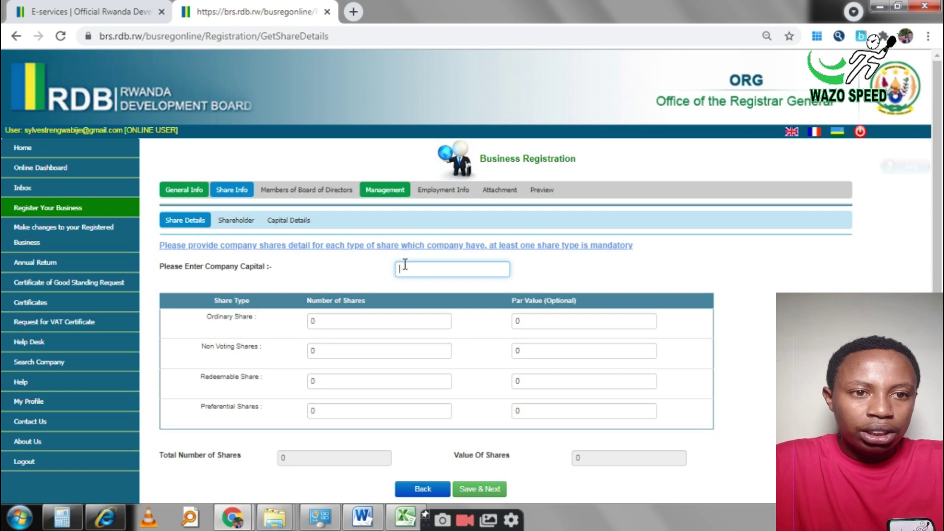
text(1000000)
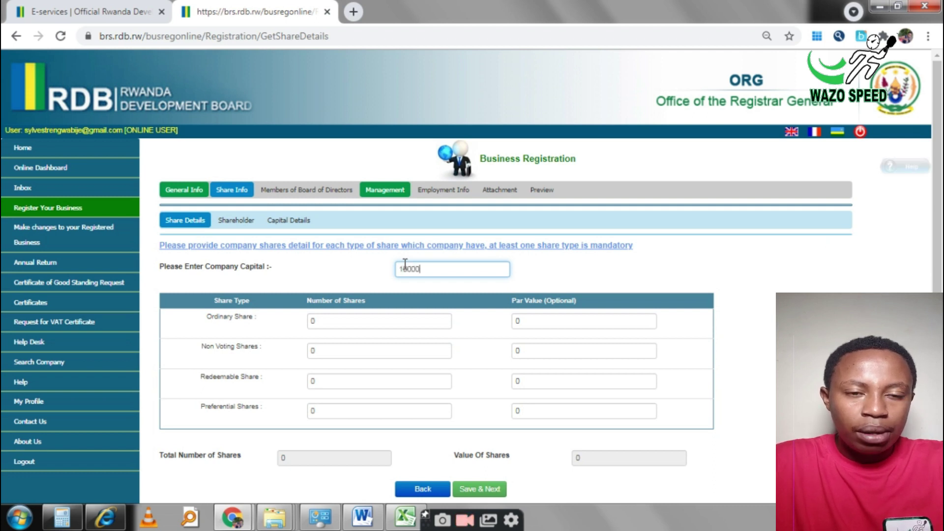
click(398, 321)
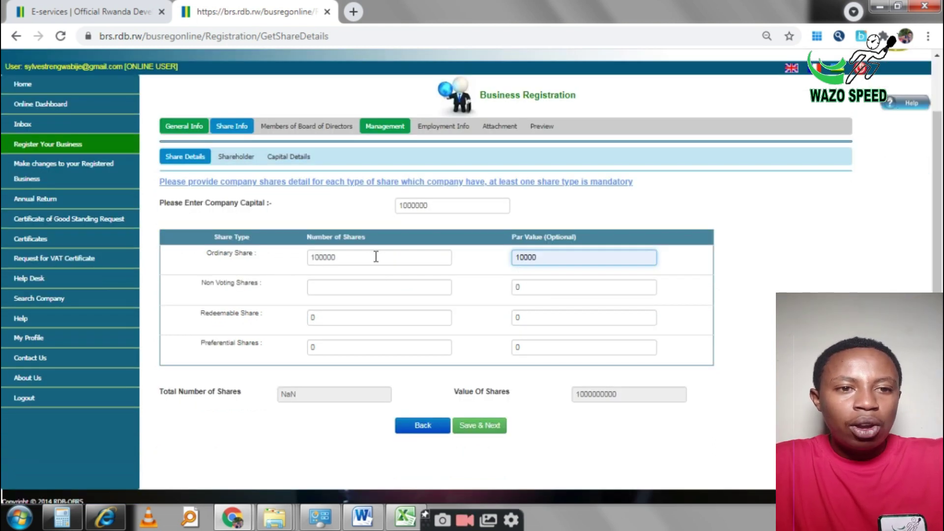
click(350, 256)
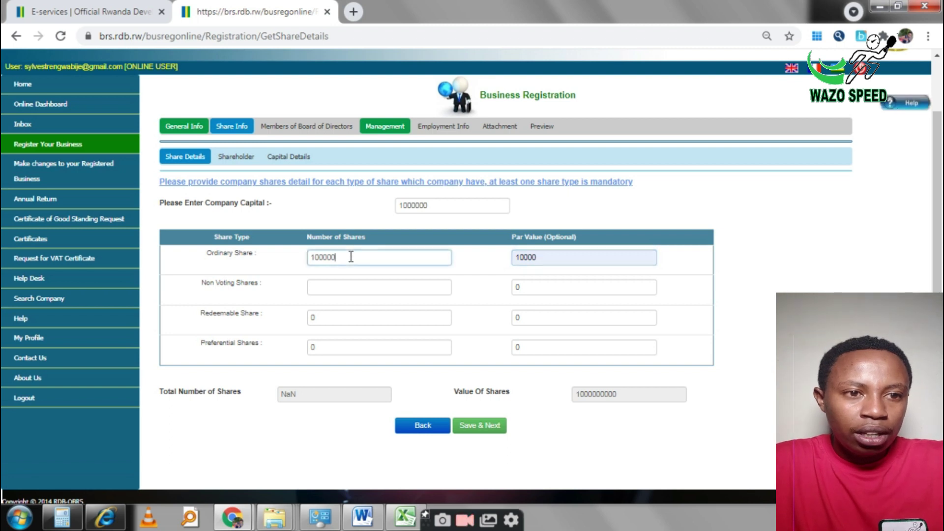
key(BackSpace)
key(BackSpace)
key(BackSpace)
click(565, 257)
click(478, 429)
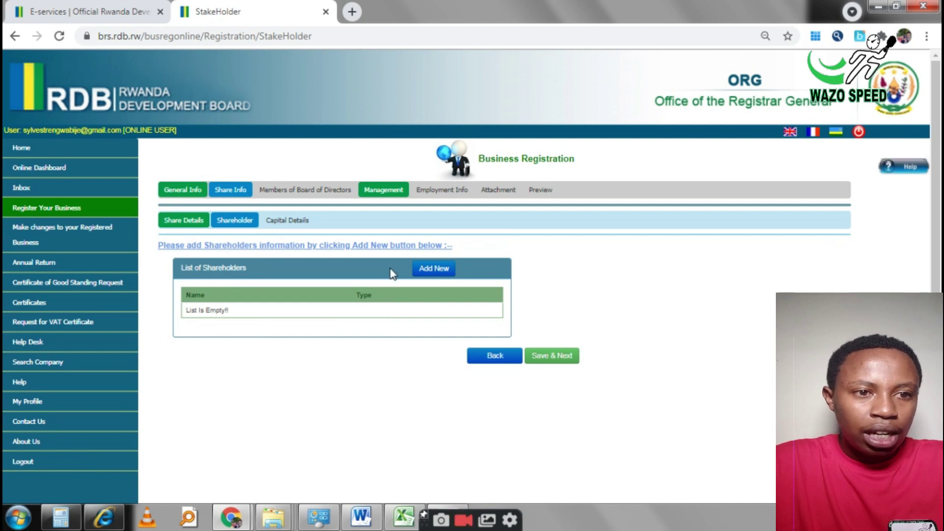
Step: Add an individual shareholder by their saved national ID, fill in email and phone, and save
click(432, 269)
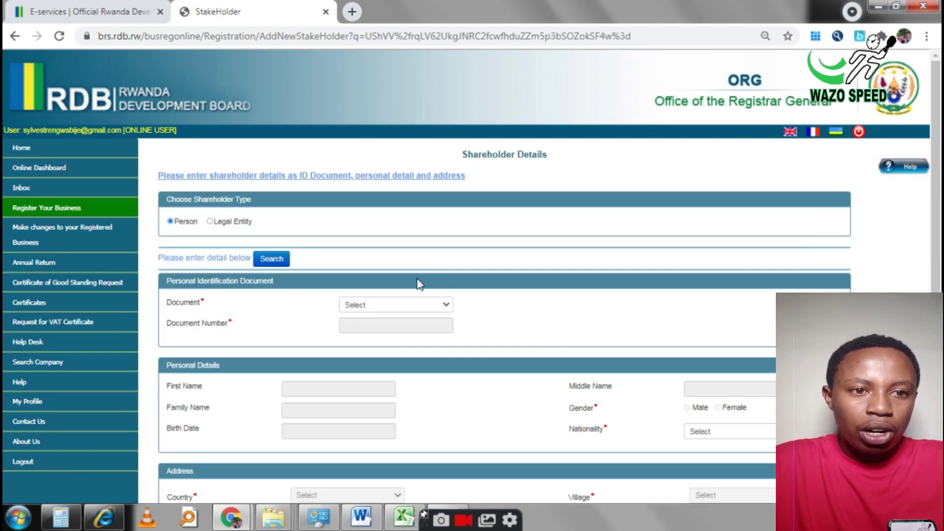
click(395, 308)
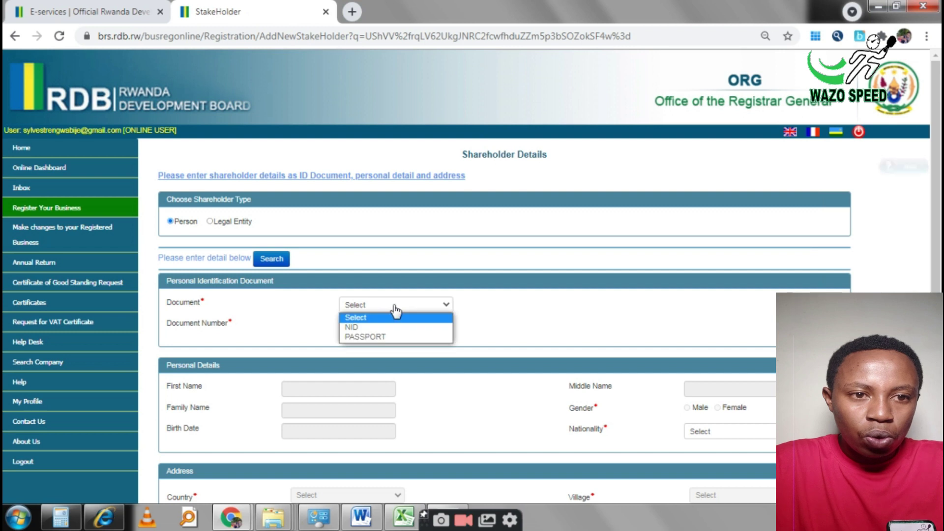
click(378, 327)
click(375, 327)
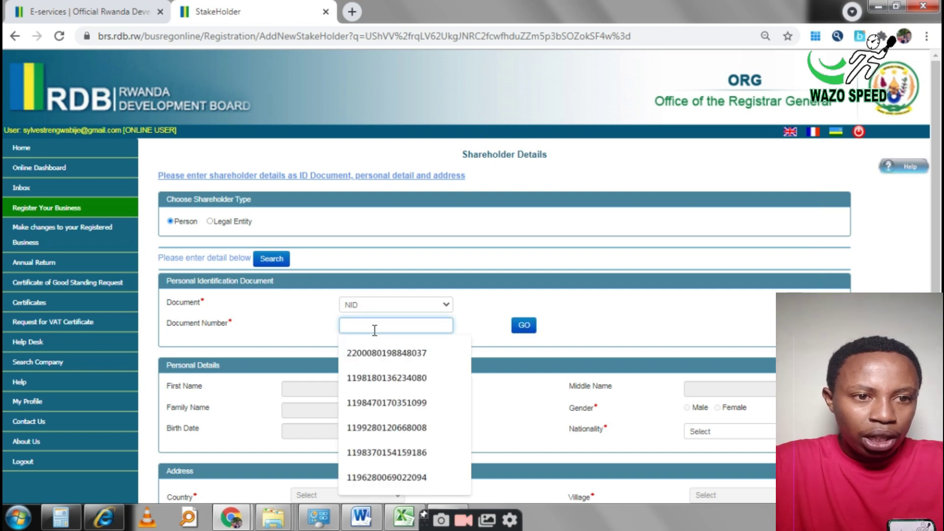
click(386, 477)
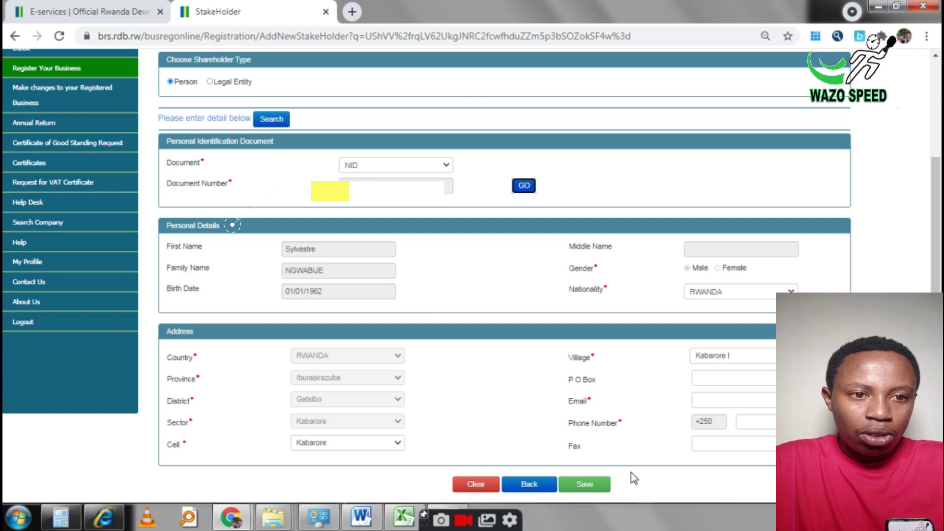
click(597, 486)
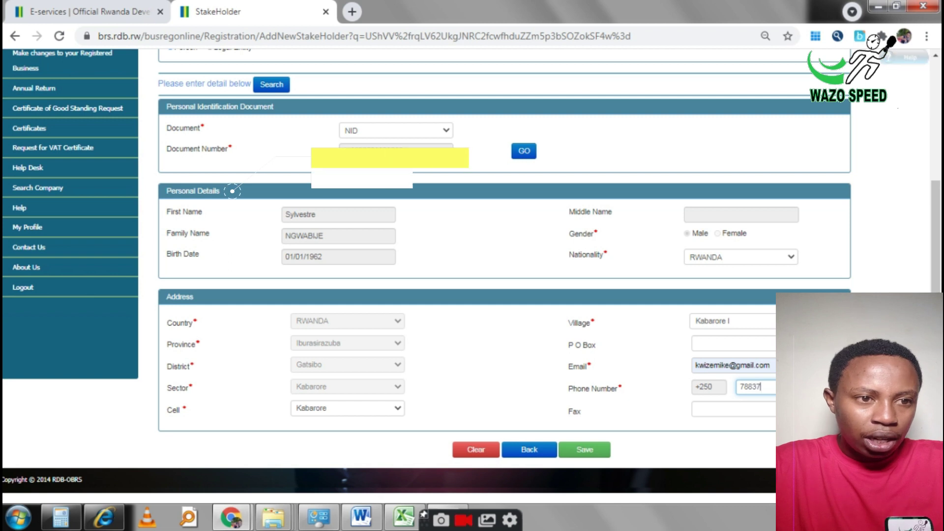
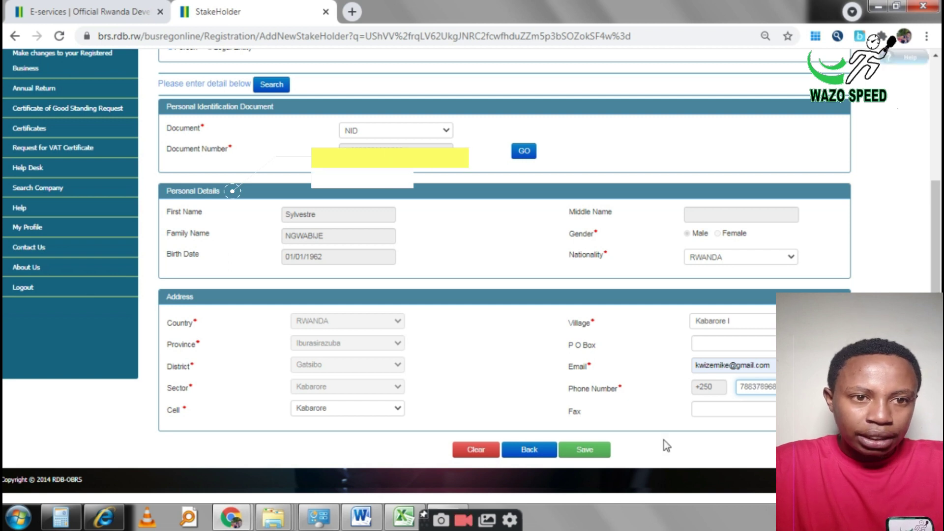
click(599, 450)
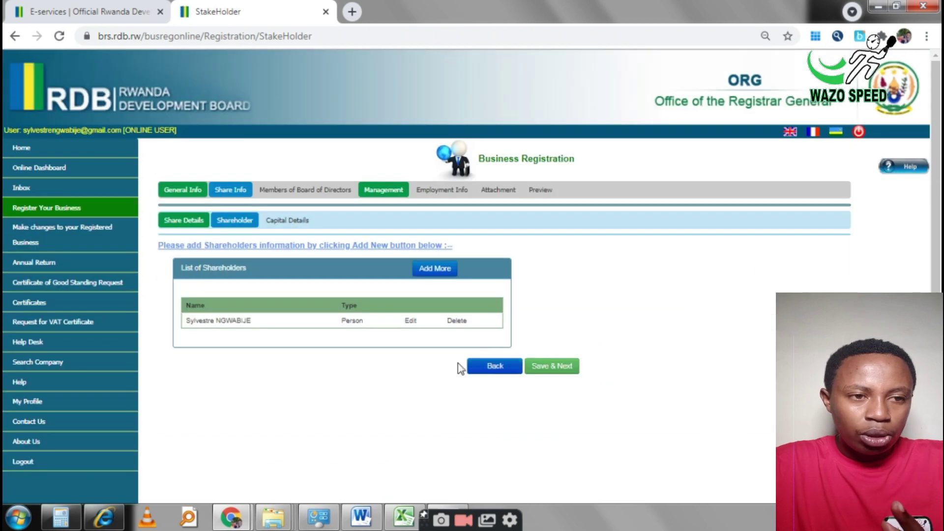
Step: Save the shareholder list and capital details (100 shares, 1000000), then start a new board member
click(434, 271)
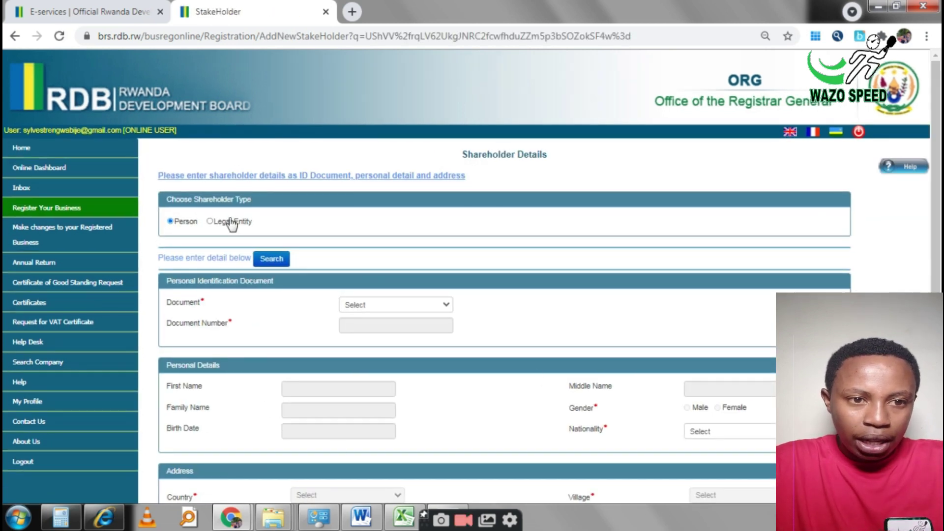
key(alt+Left)
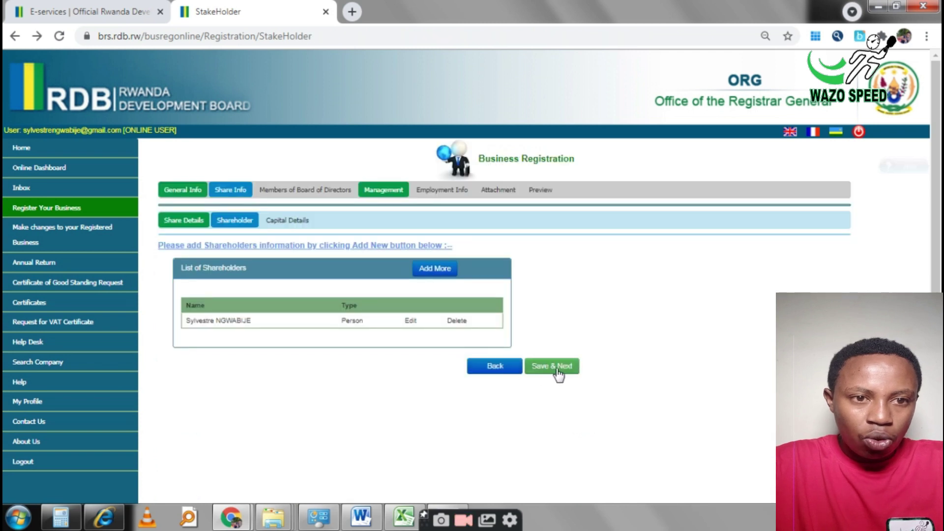
click(552, 369)
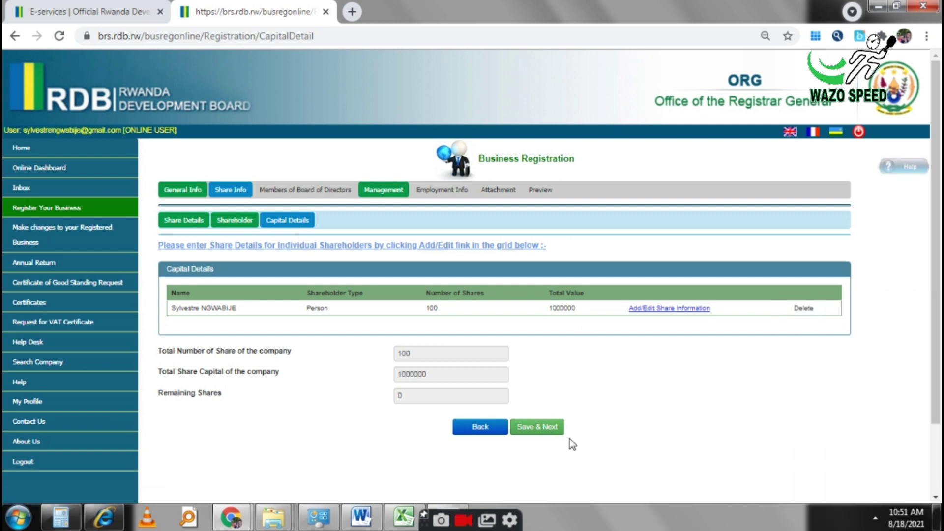
click(554, 430)
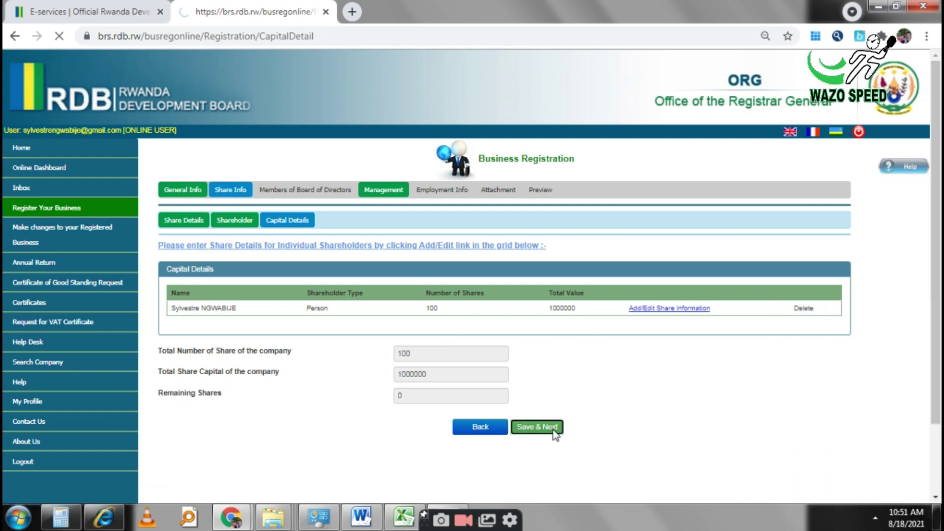
click(761, 243)
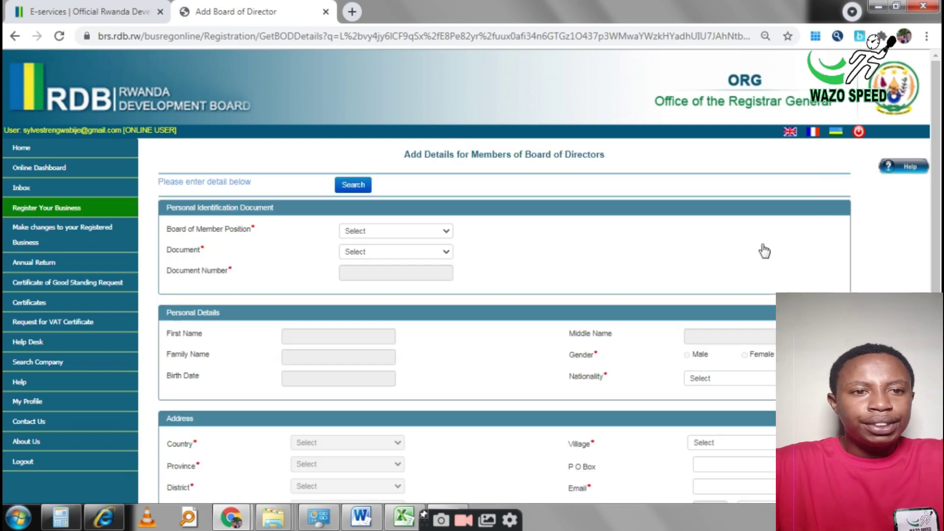
Step: Add a board member in the Chairman position identified by NID and save
click(363, 234)
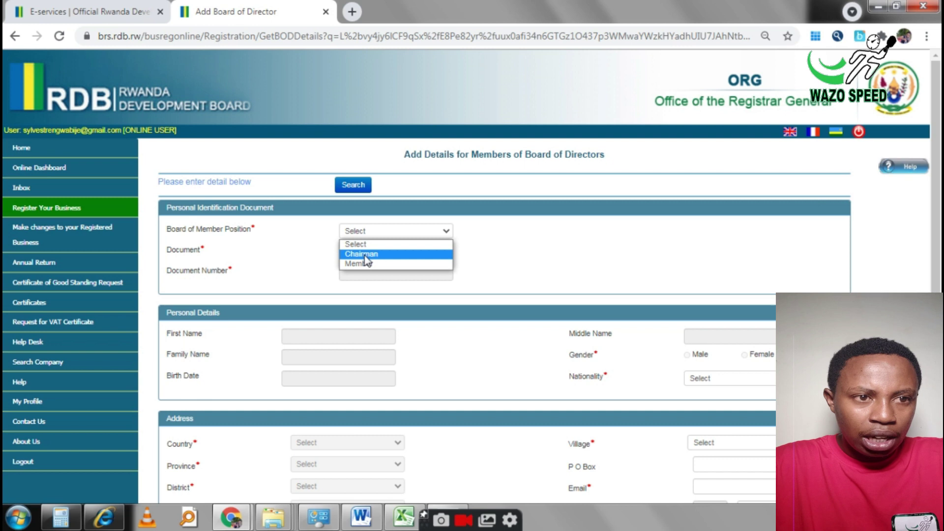
click(364, 254)
click(373, 253)
click(371, 274)
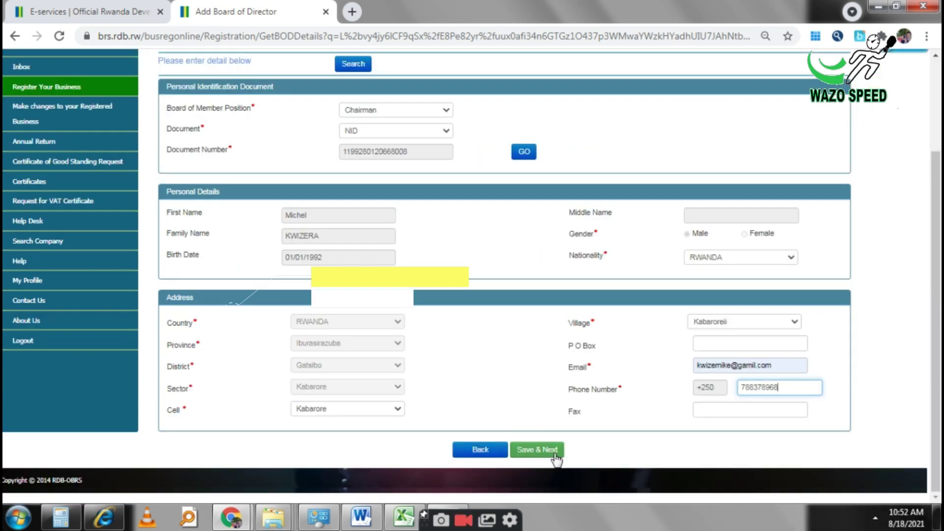
click(555, 455)
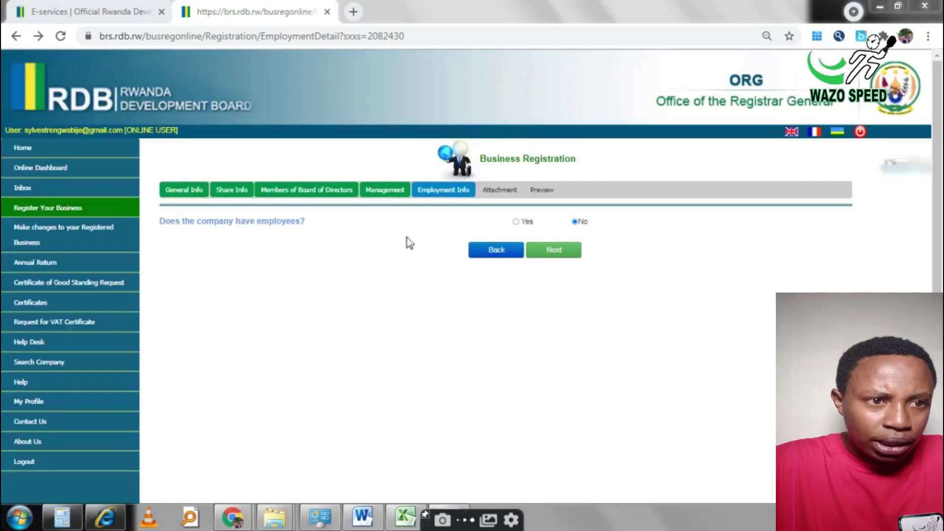
Step: After briefly viewing the Yes employee fields, answer No to having employees and continue
click(516, 223)
click(346, 265)
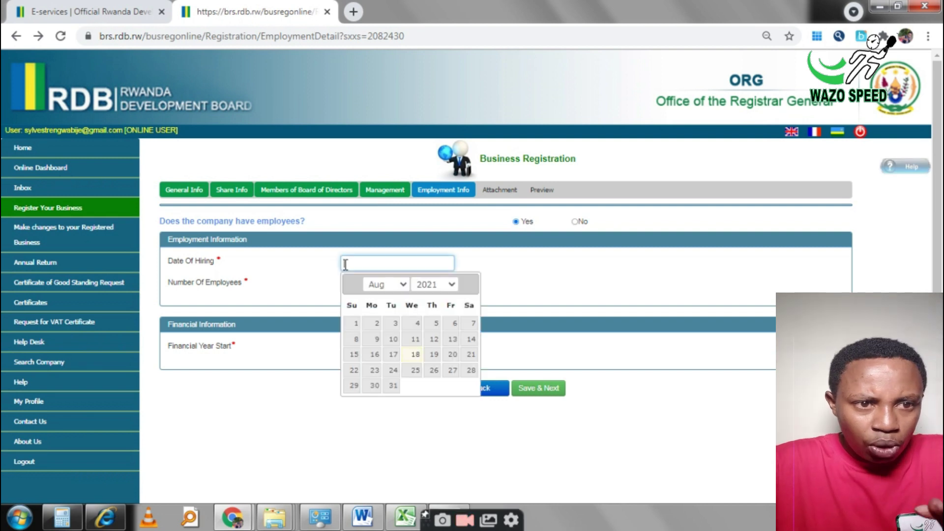
click(286, 302)
click(355, 282)
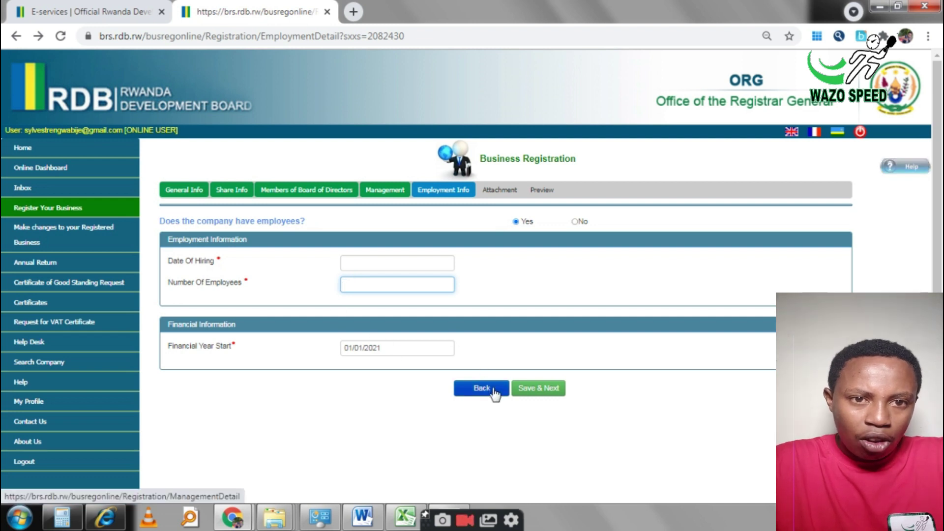
click(577, 221)
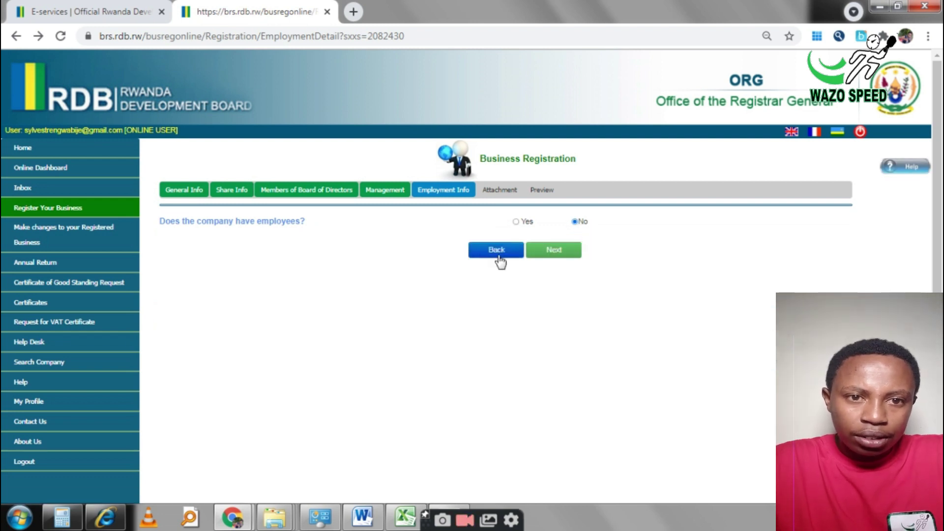
click(553, 251)
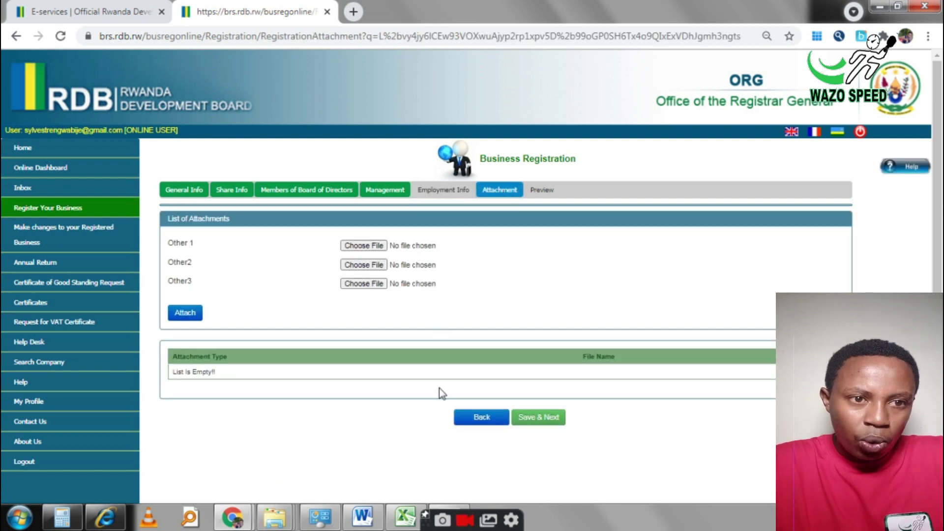
Step: Open the Preview and review the company name EXAMPLE COMPANY Ltd, category and position
click(542, 189)
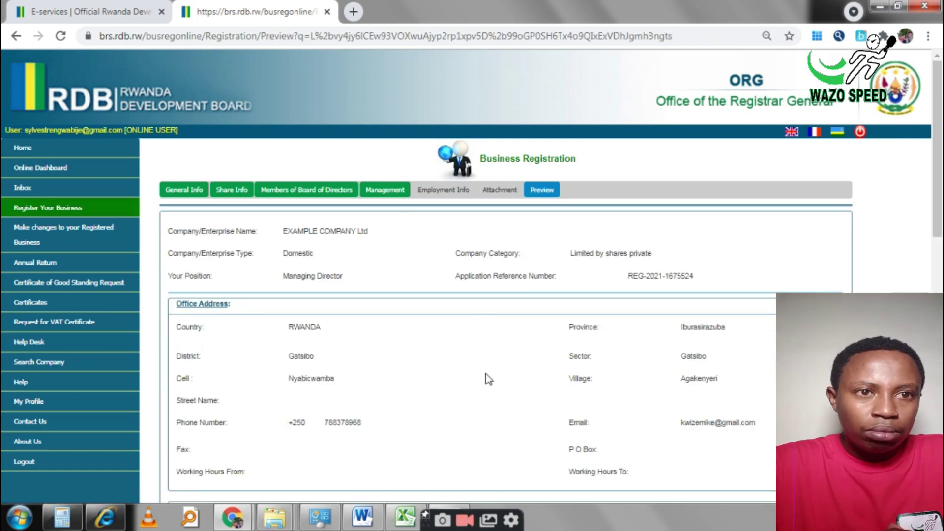
scroll(940, 190, down, 3)
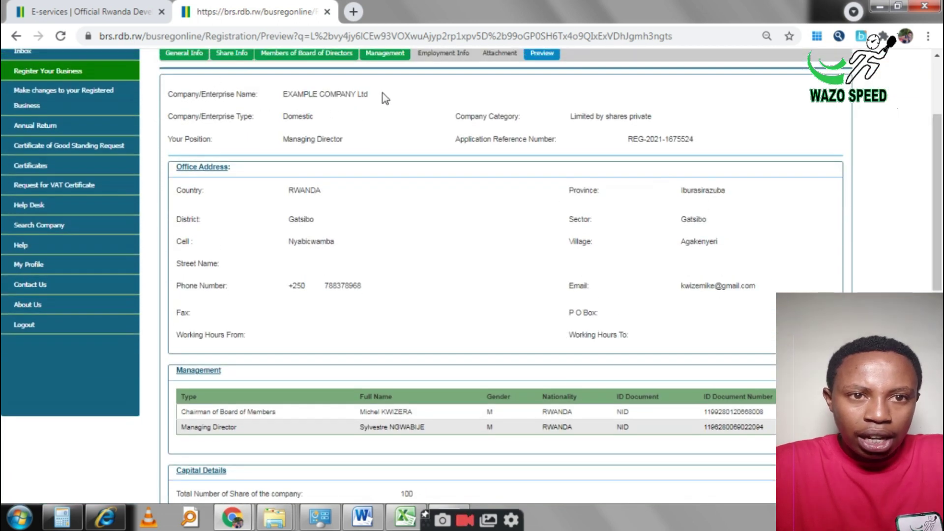
drag(383, 93, 279, 90)
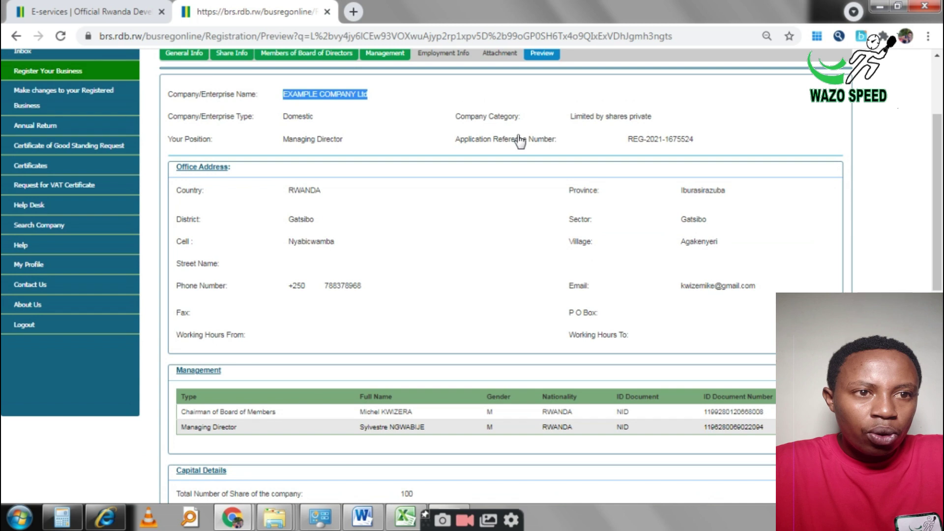
drag(524, 117, 491, 119)
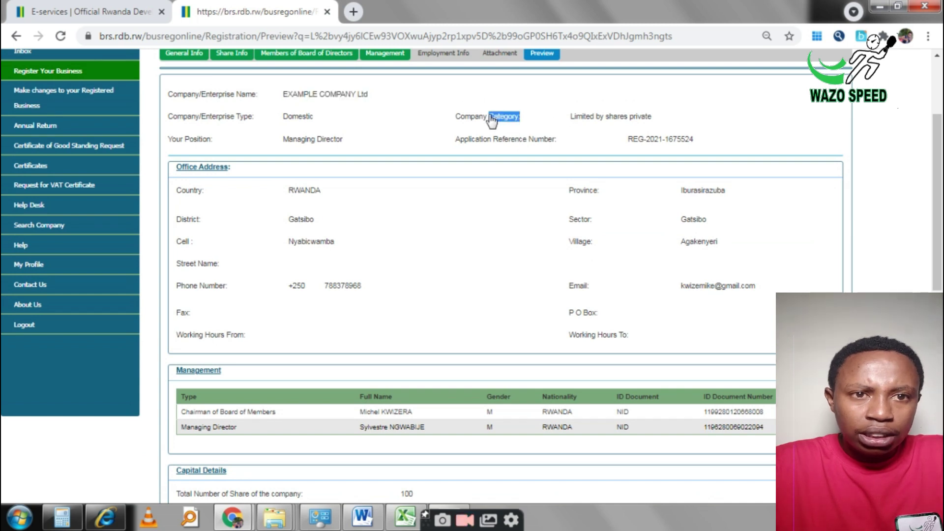
drag(323, 120, 284, 119)
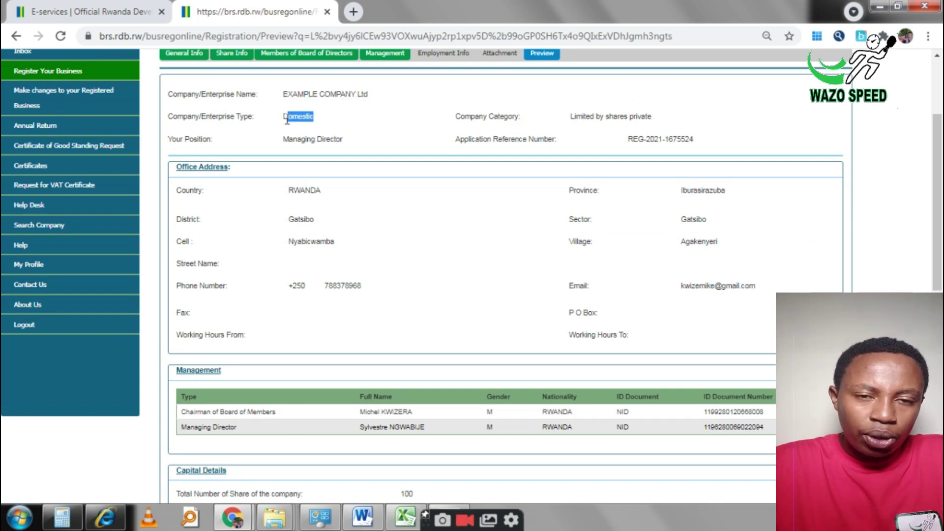
drag(379, 156, 307, 152)
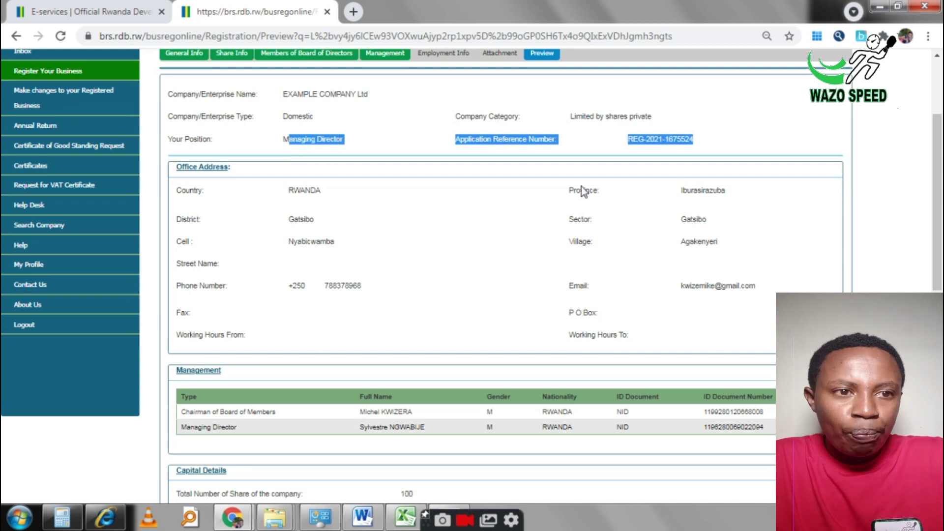
click(675, 154)
Step: Review the application reference number and business activity details, scrolling to the end
drag(660, 140, 631, 141)
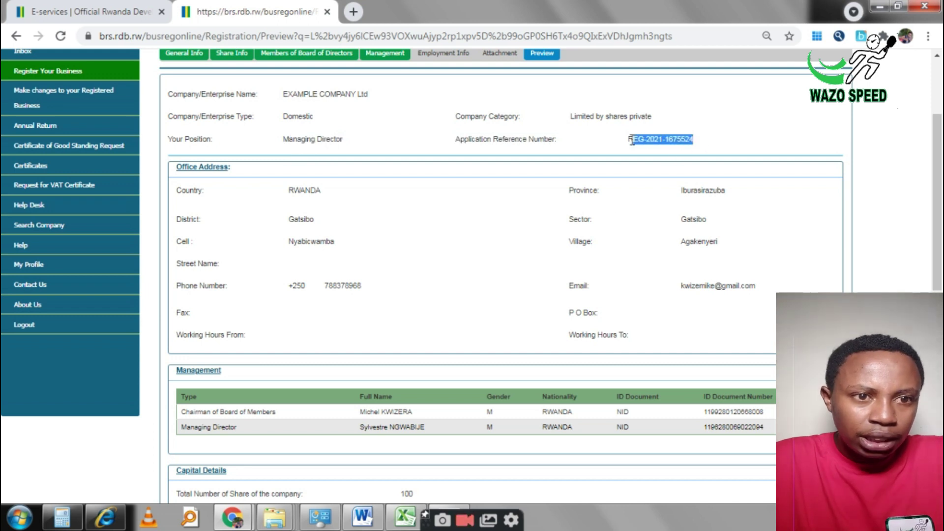
drag(938, 178, 939, 320)
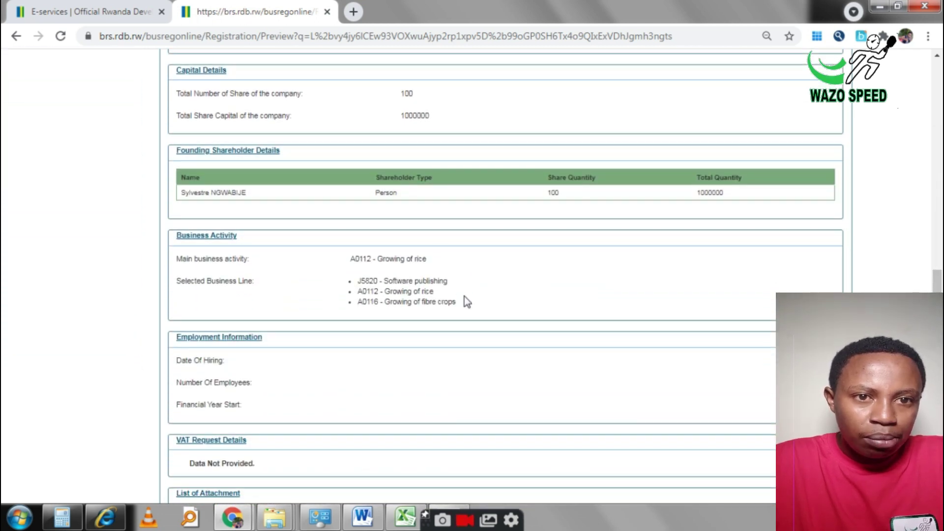
drag(470, 306, 320, 211)
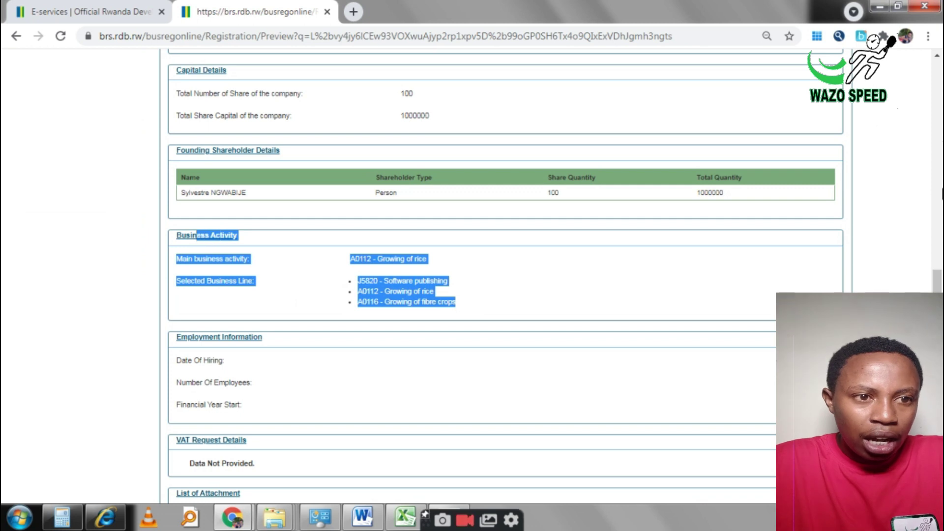
click(731, 199)
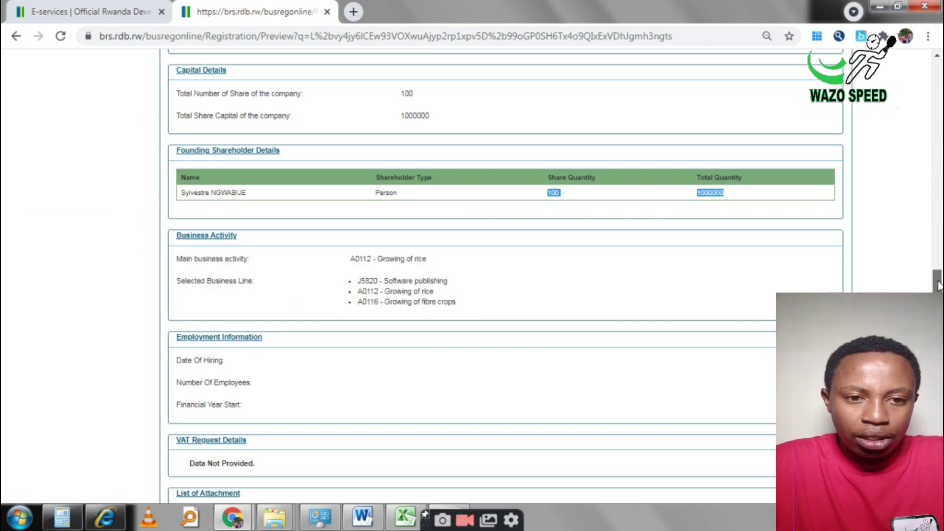
drag(939, 285, 939, 310)
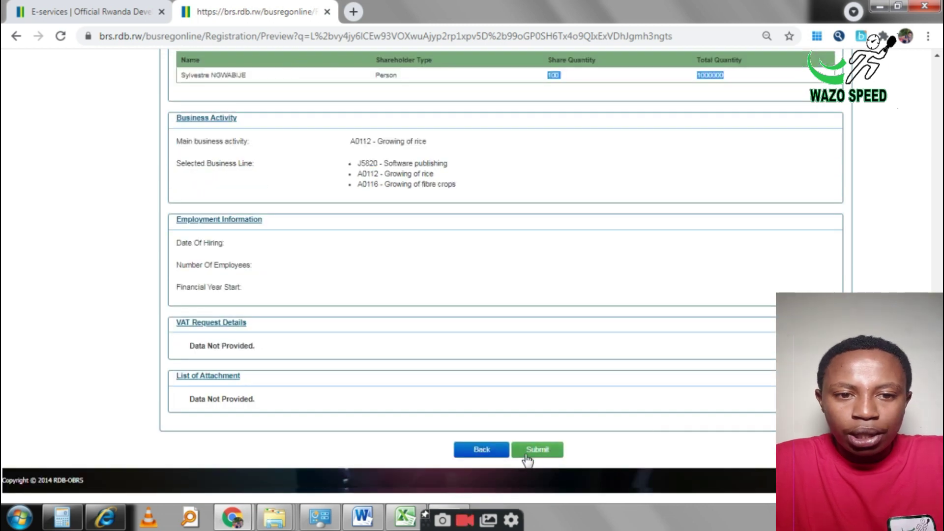